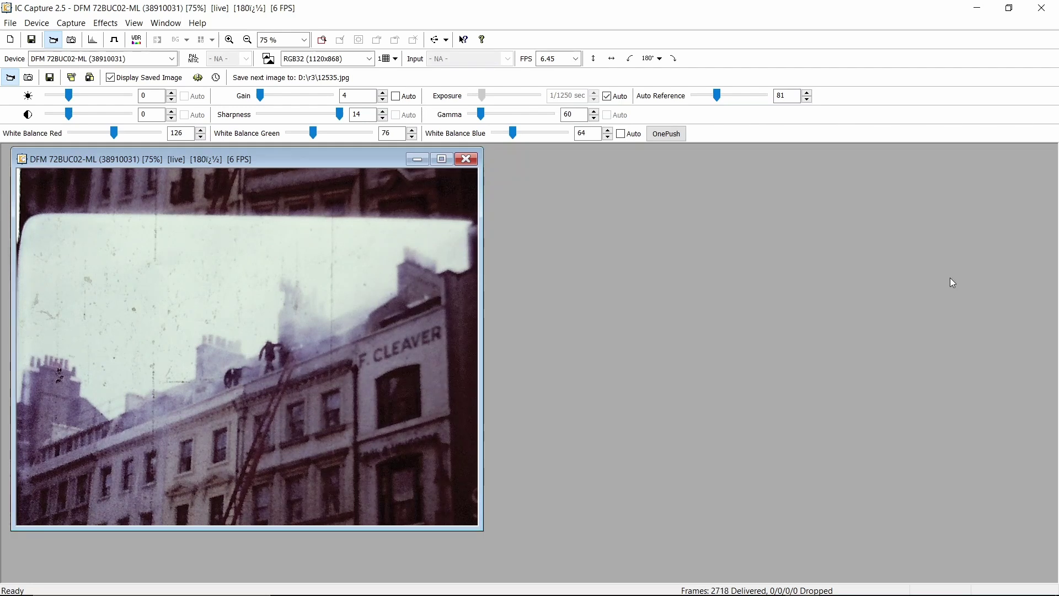
Reset all settings of the DFM 72BUC02-ML camera to their defaults and accept the loss of modifications.
left_click(36, 23)
left_click(57, 71)
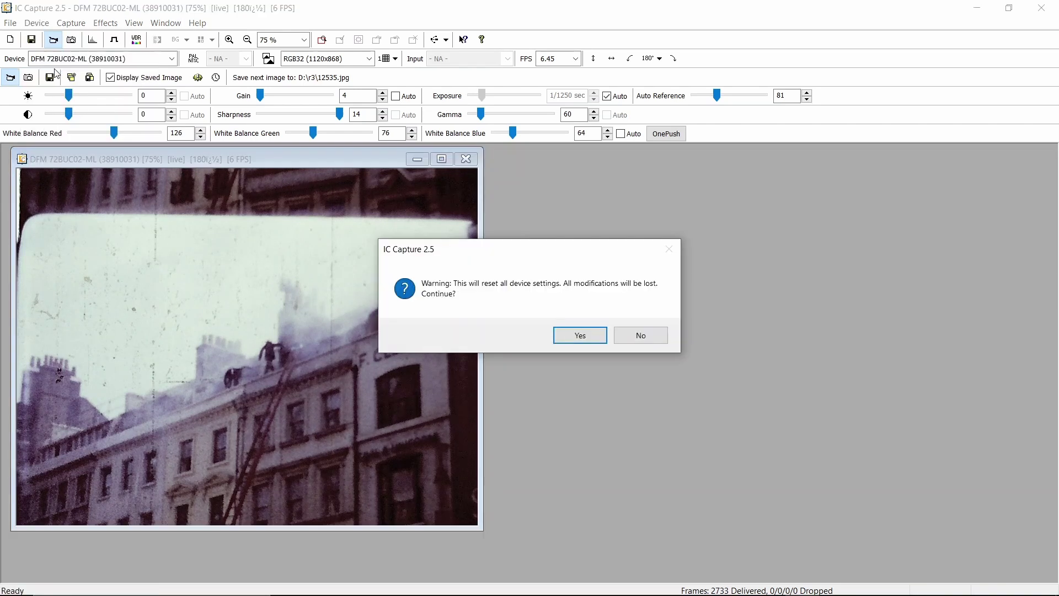
left_click(589, 338)
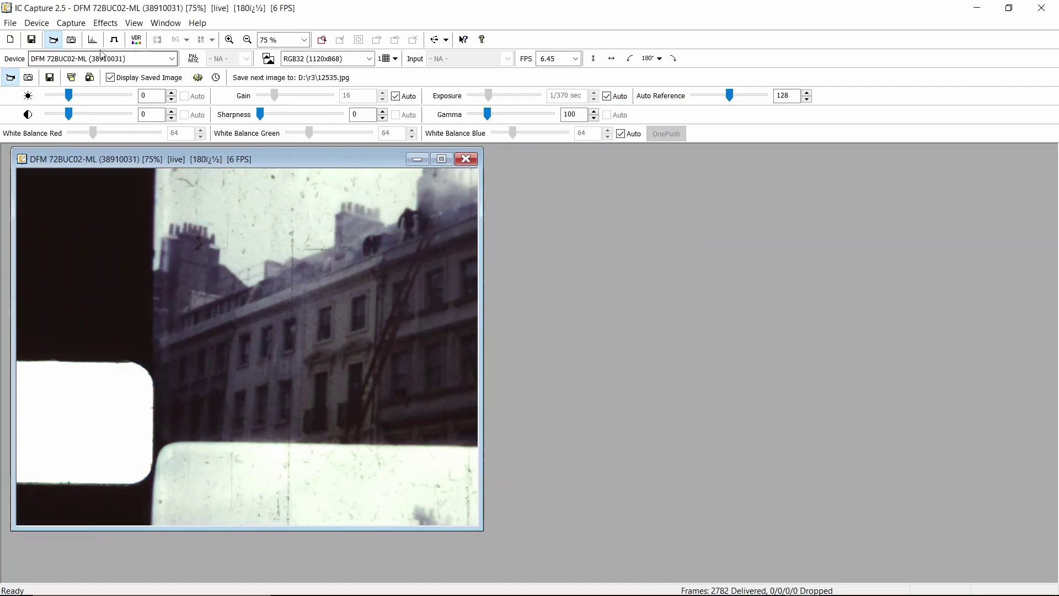
In the device properties, turn off Auto-center for the partial scan and set X Offset to 384 and Y Offset to 744.
left_click(36, 23)
left_click(54, 54)
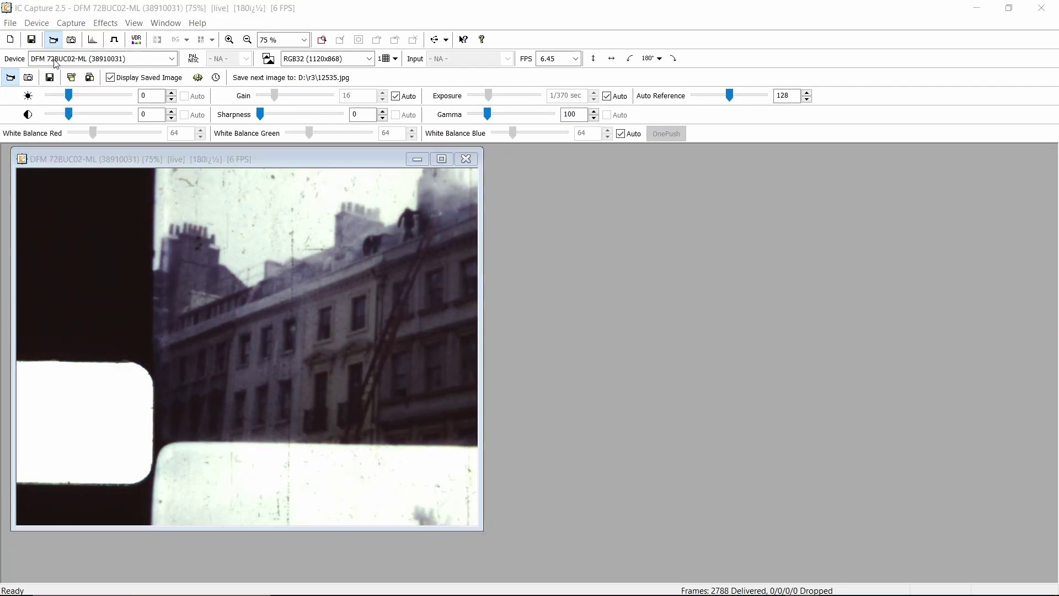
left_click_drag(206, 194, 838, 189)
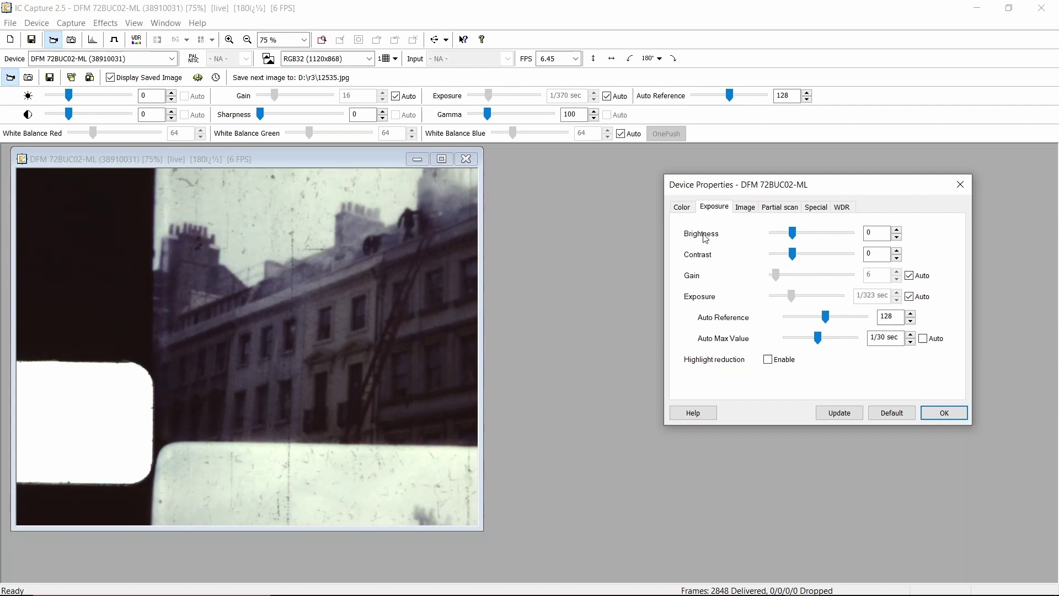
left_click(783, 211)
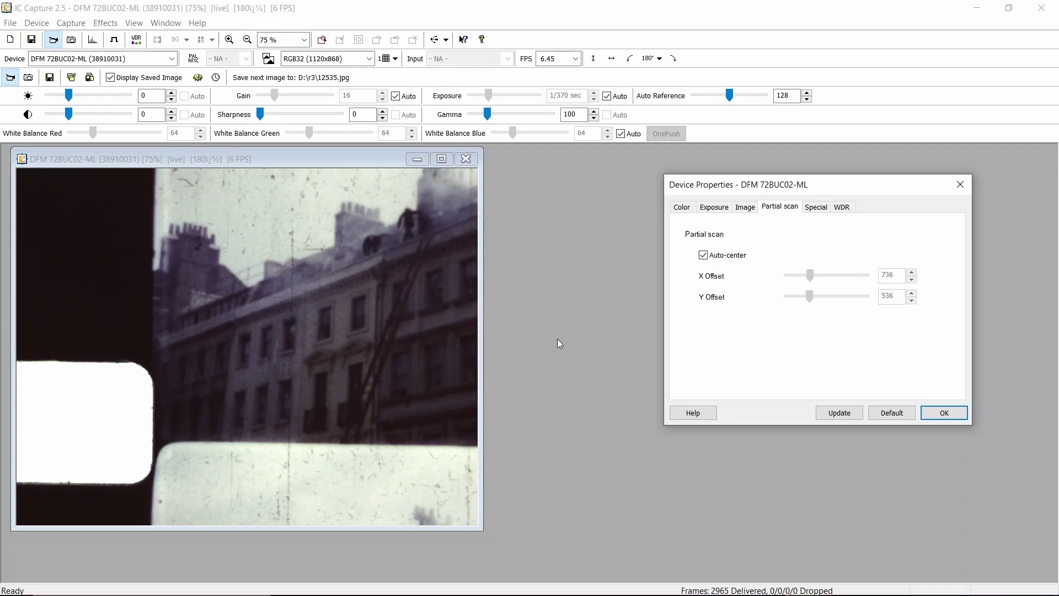
left_click(703, 255)
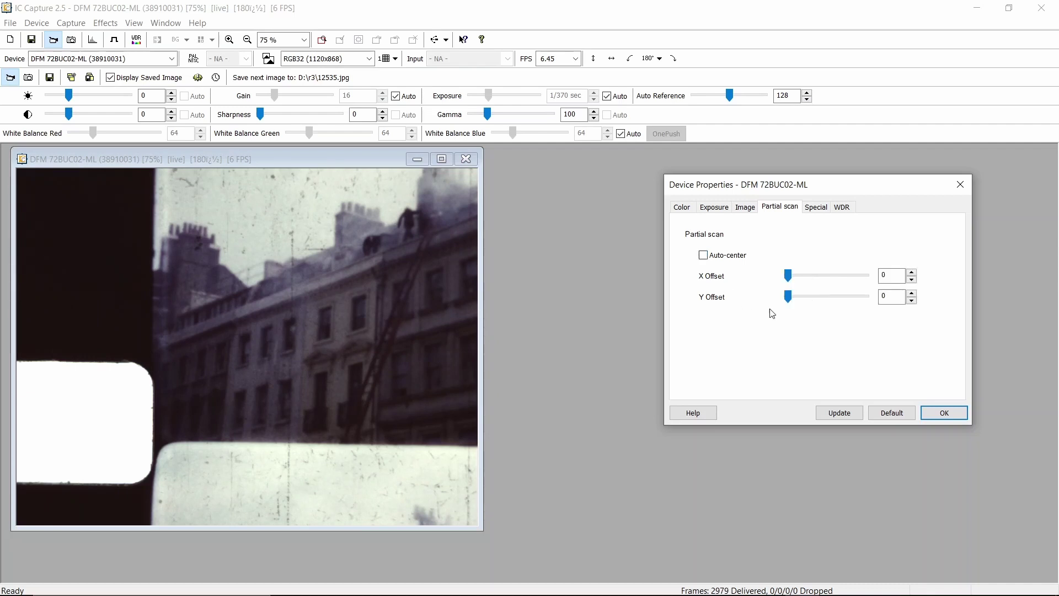
left_click_drag(788, 278, 804, 279)
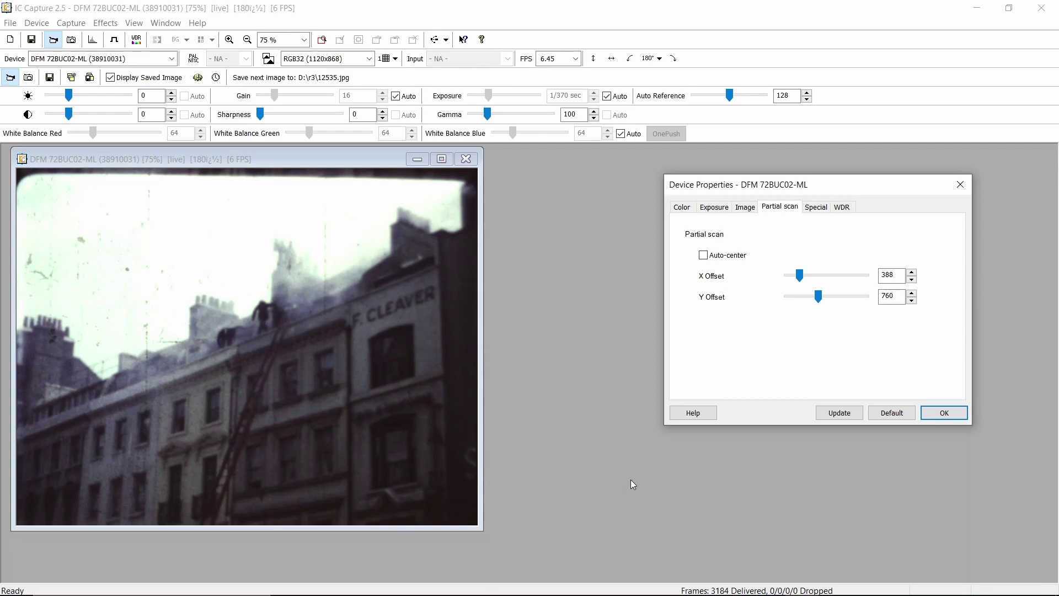
left_click(911, 302)
left_click(911, 302)
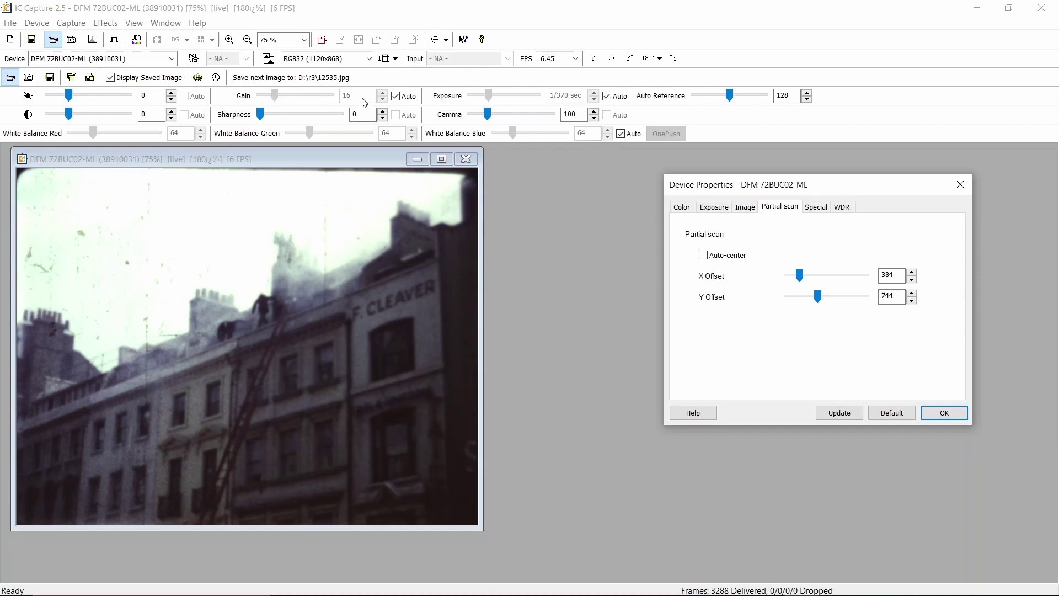
Turn off automatic gain, keep the gain at 4, and raise the sharpness to 14.
left_click(397, 98)
left_click(396, 96)
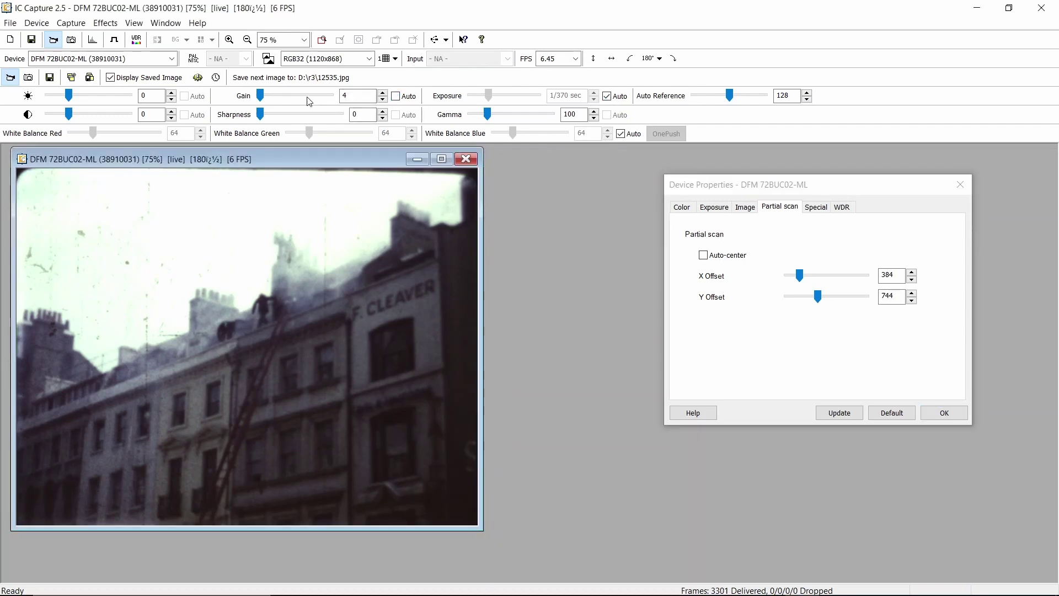
left_click_drag(271, 96, 258, 118)
left_click_drag(260, 114, 340, 114)
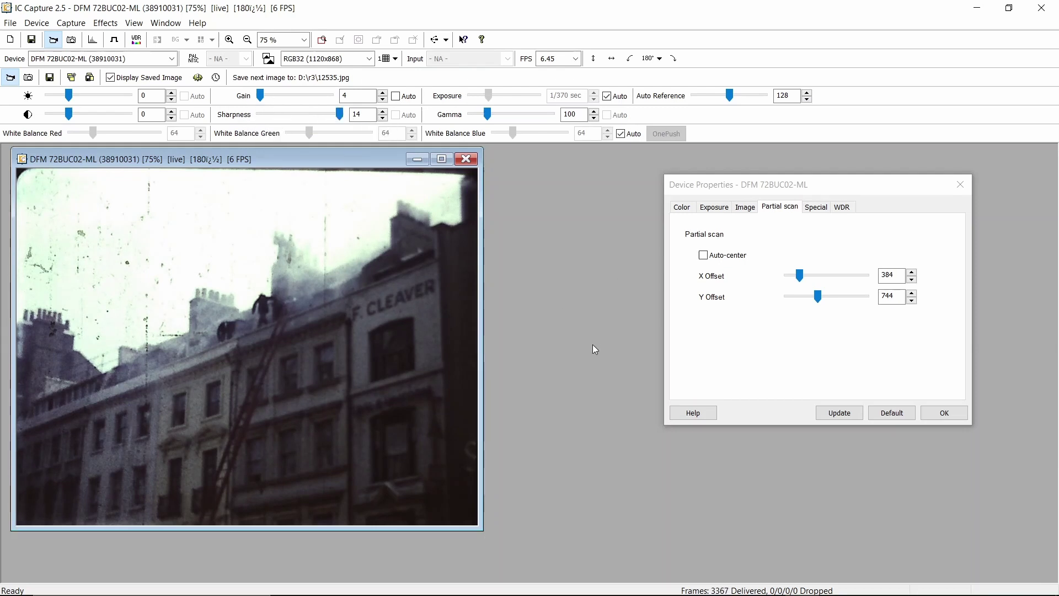
Set gamma to 105, turn off automatic white balance, and lower the exposure's Auto Reference to 94.
left_click_drag(487, 115, 490, 116)
left_click(621, 133)
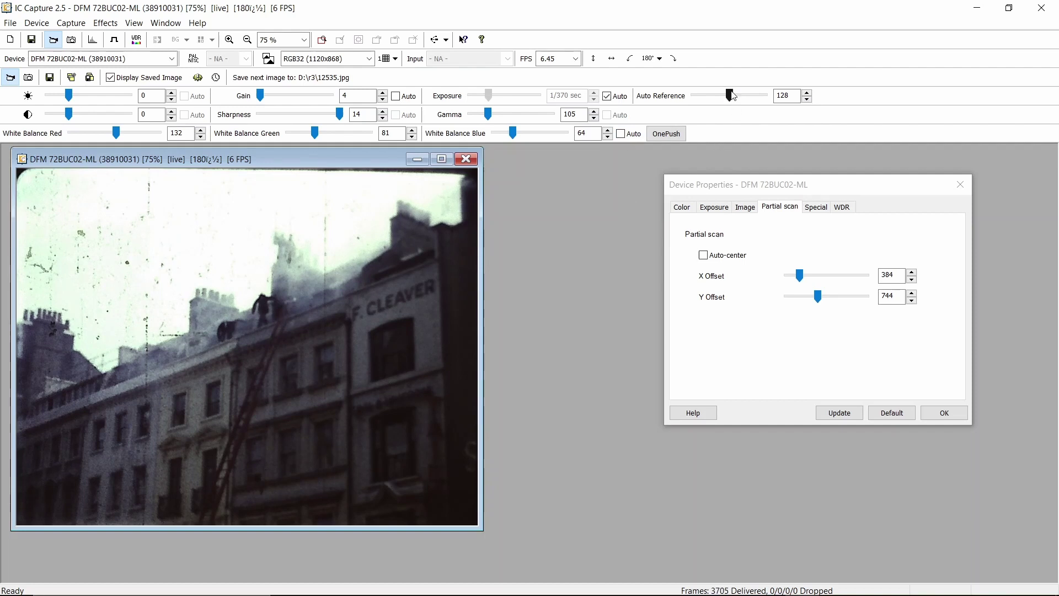
left_click_drag(732, 95, 720, 97)
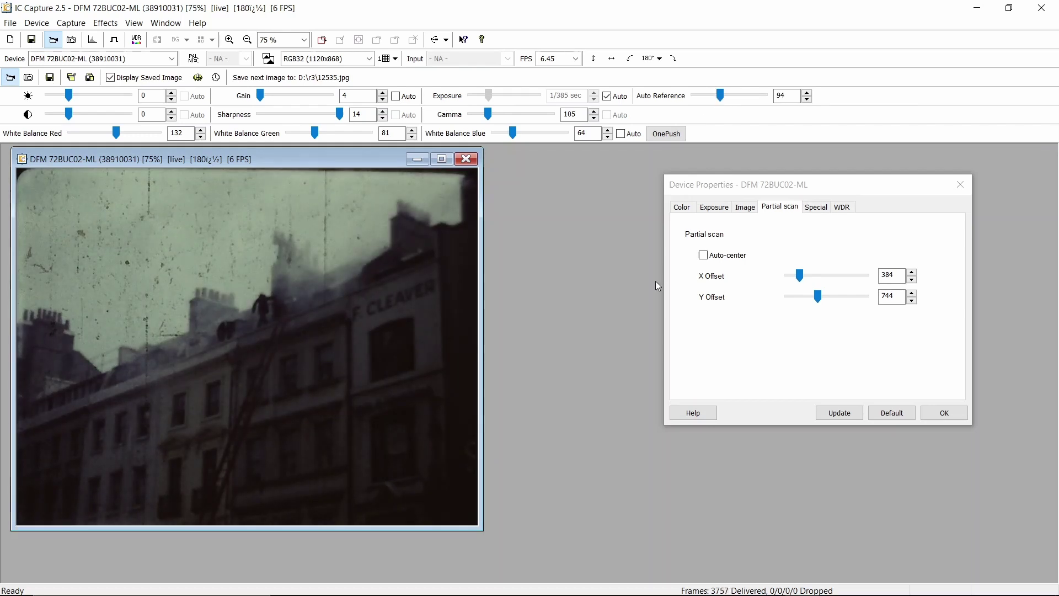
Enable WDR tone mapping with its Auto option left on and adjust the tone mapping intensity.
left_click_drag(772, 184, 769, 173)
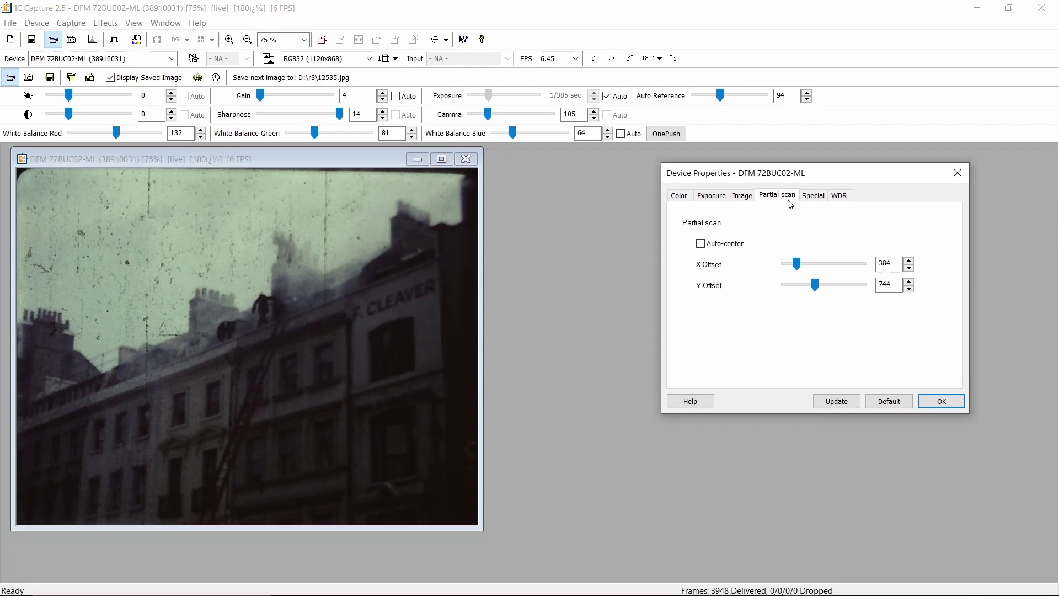
left_click(839, 196)
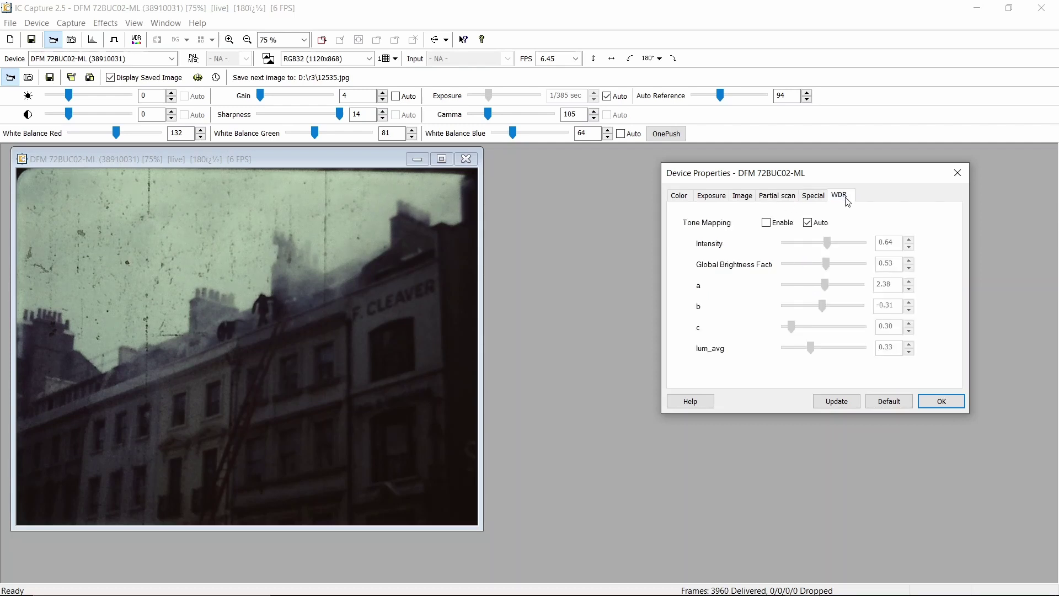
left_click(767, 223)
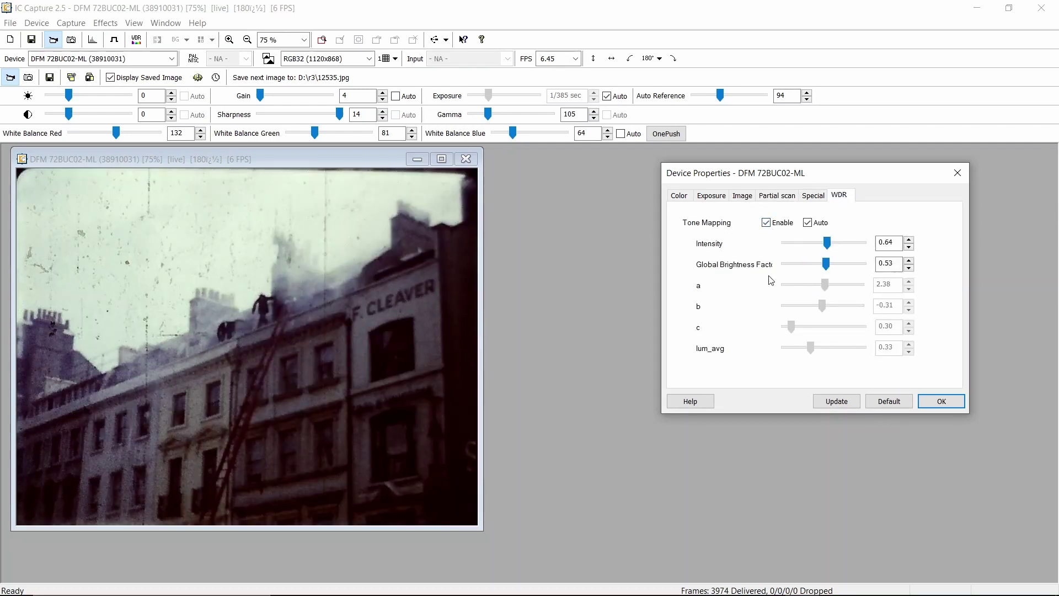
left_click_drag(829, 245, 833, 246)
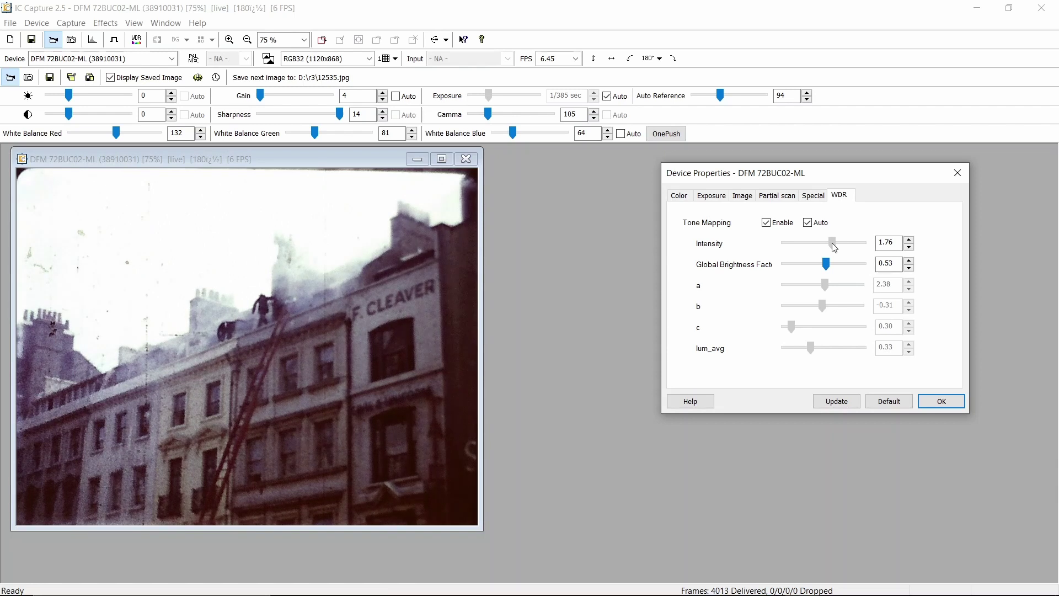
Raise the colour saturation slightly in the device properties and bring up the exposure properties.
left_click(682, 199)
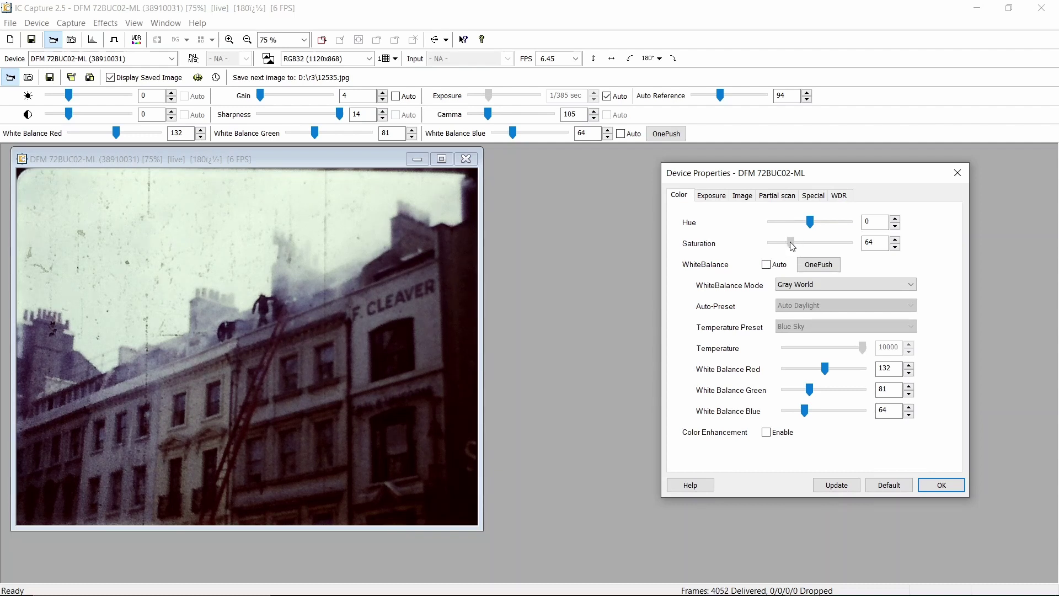
left_click_drag(791, 246, 794, 246)
left_click(711, 195)
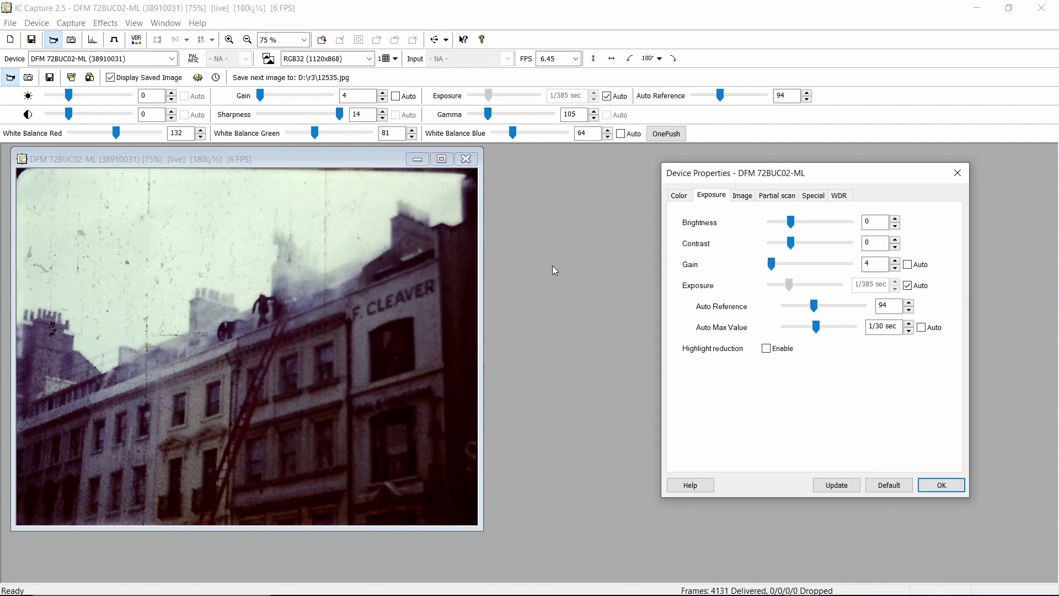
Switch to File Explorer and create a folder with the default name "New folder" on the cine (D:) drive.
left_click(289, 583)
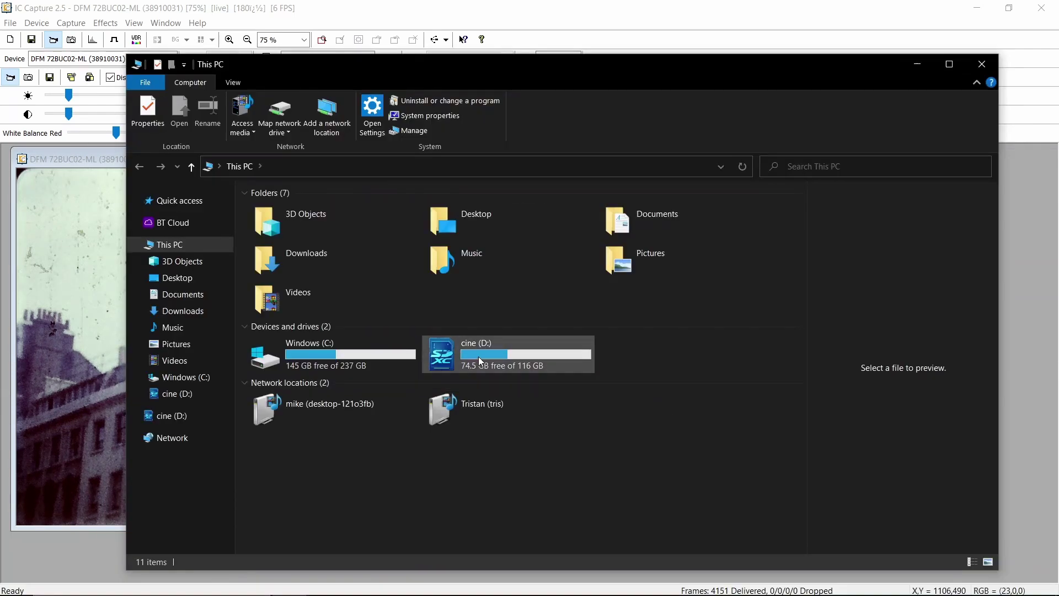
double_click(479, 355)
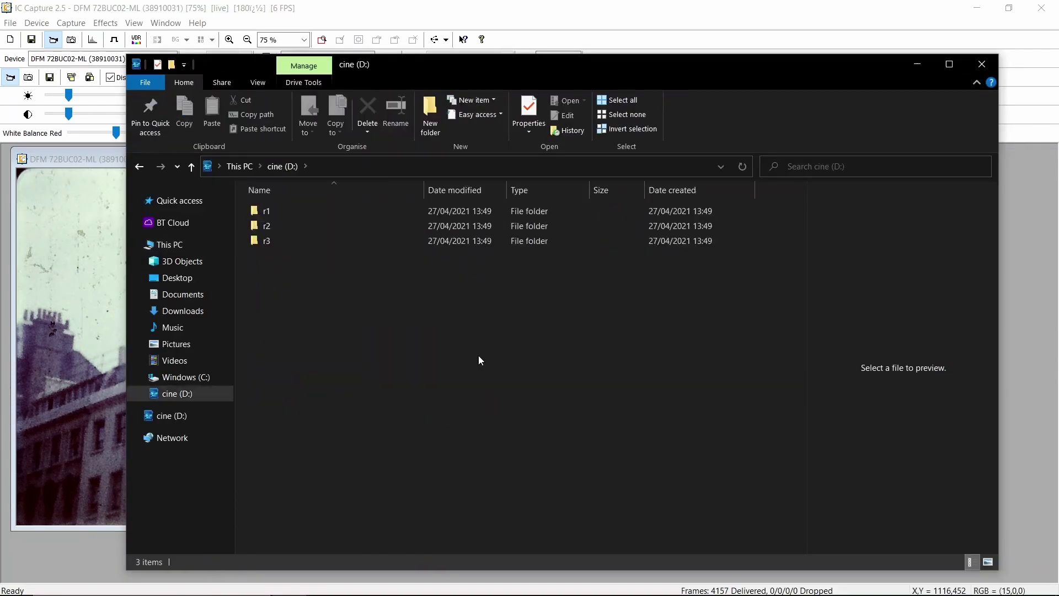
left_click(430, 116)
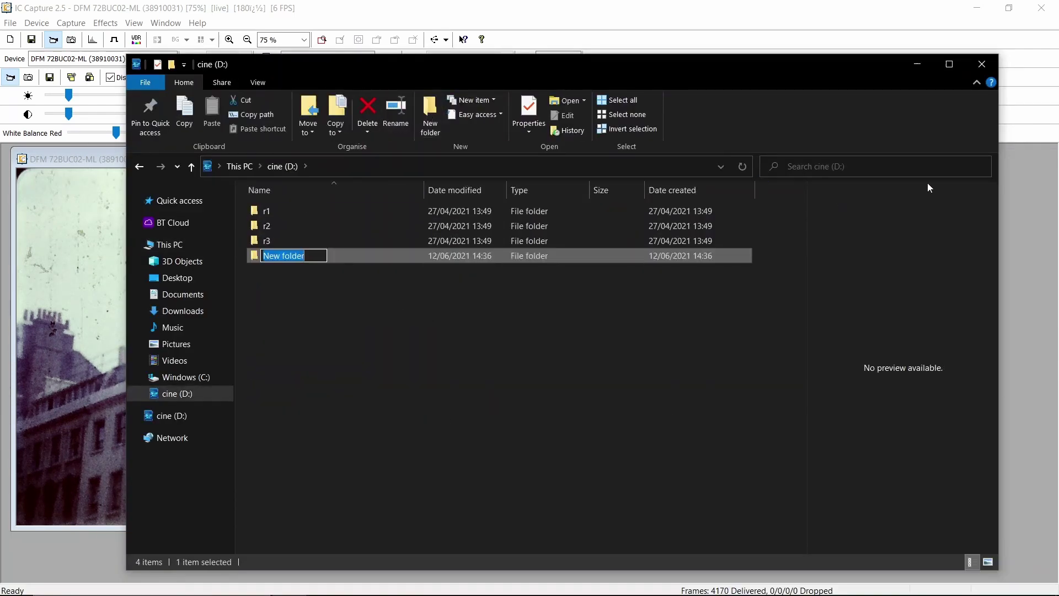
left_click(981, 64)
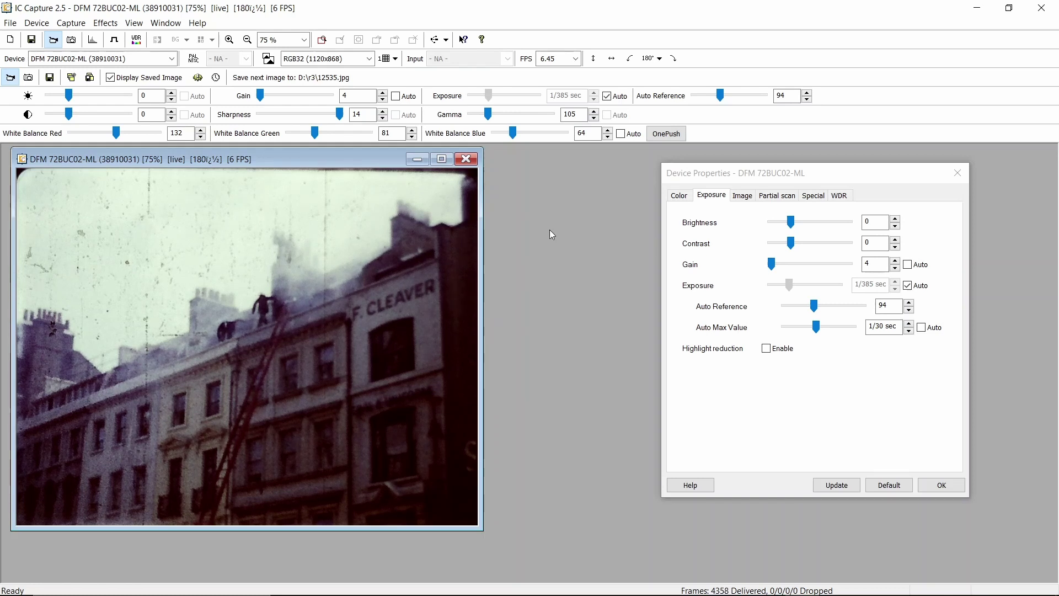
Open the Sequence Timer's settings and set the target directory for saved images to D:\New folder.
left_click_drag(836, 166, 892, 167)
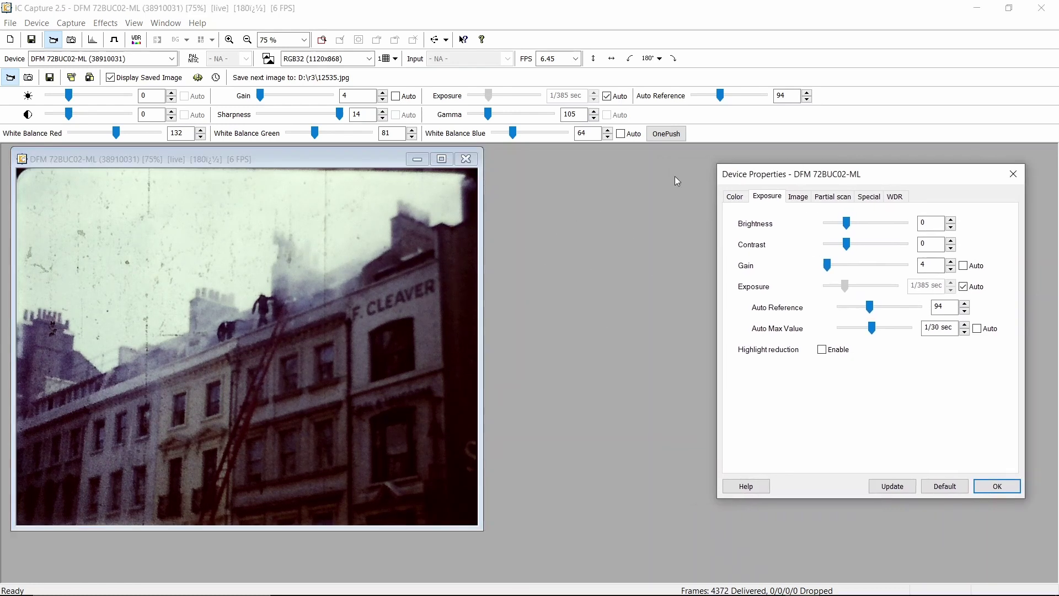
left_click(215, 78)
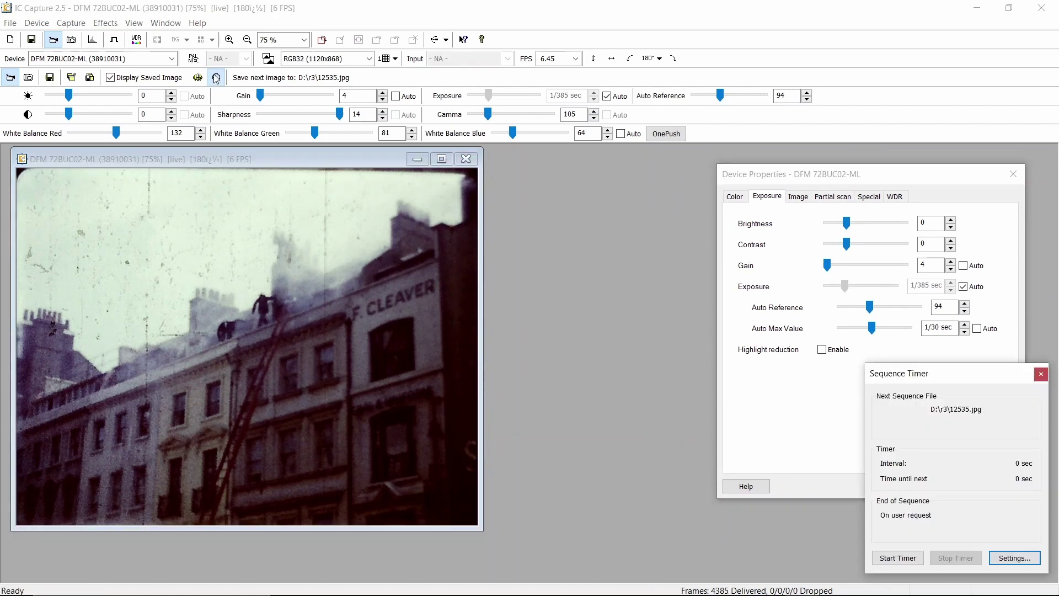
left_click_drag(959, 373, 595, 184)
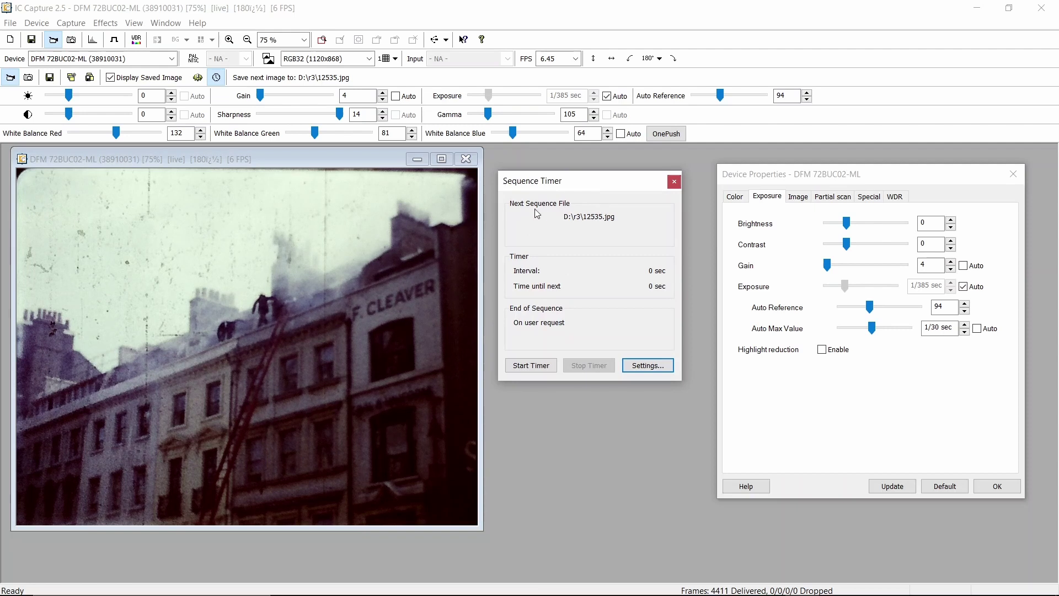
left_click(648, 366)
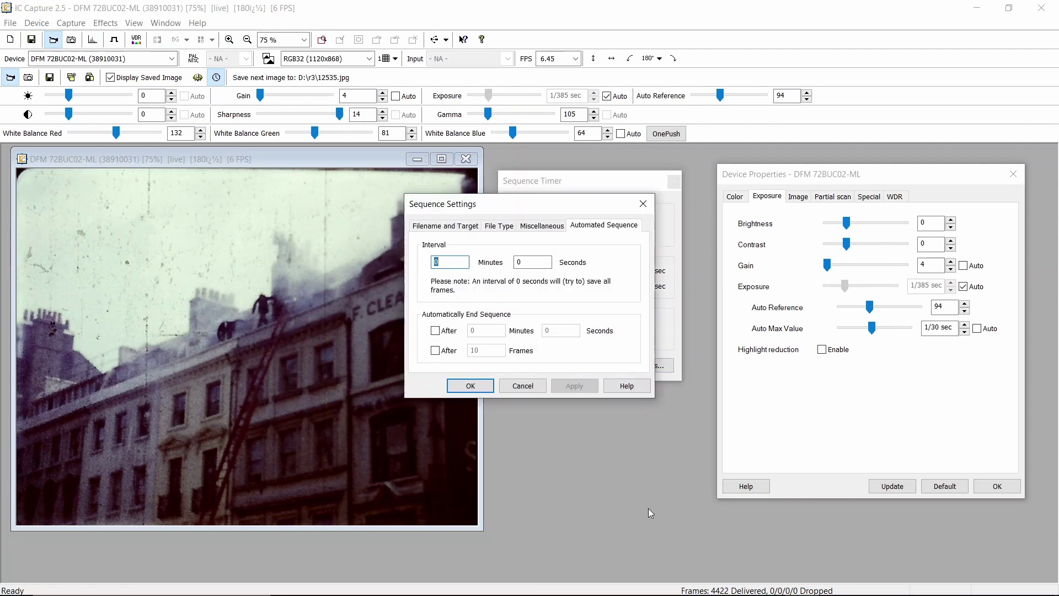
left_click(431, 227)
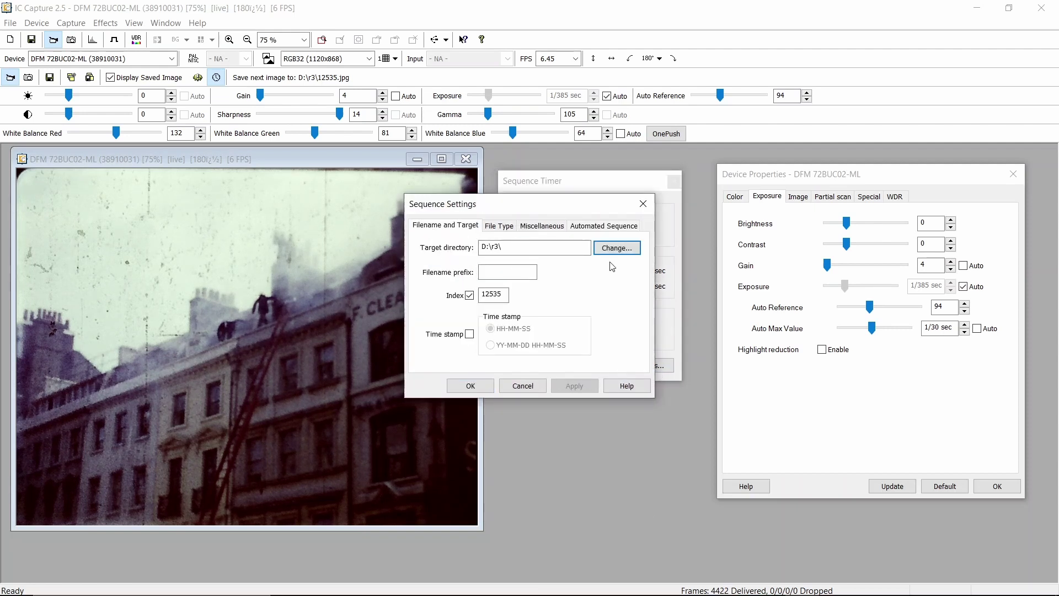
left_click(629, 251)
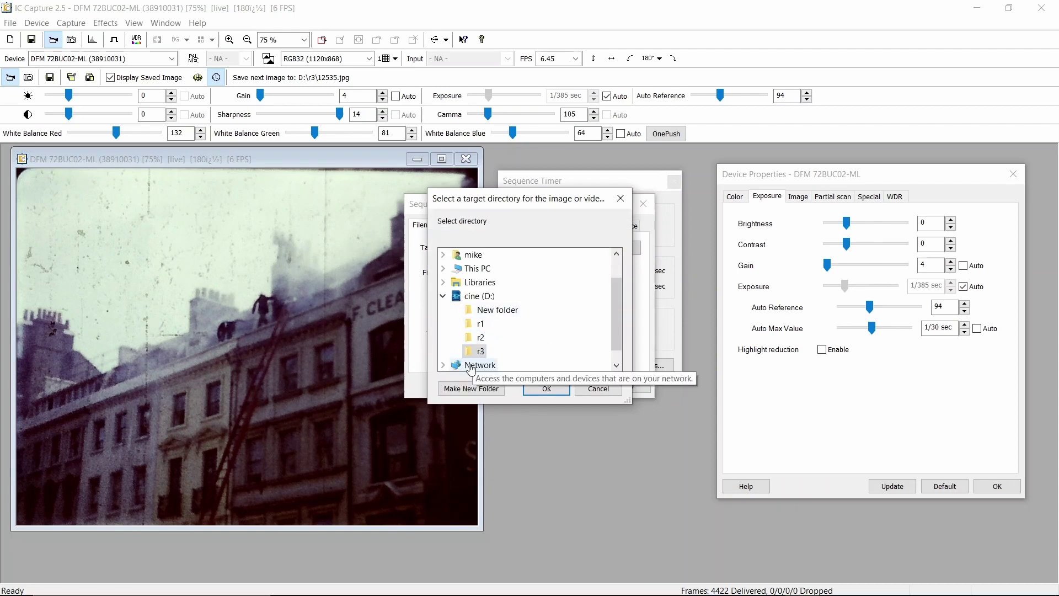
left_click(486, 310)
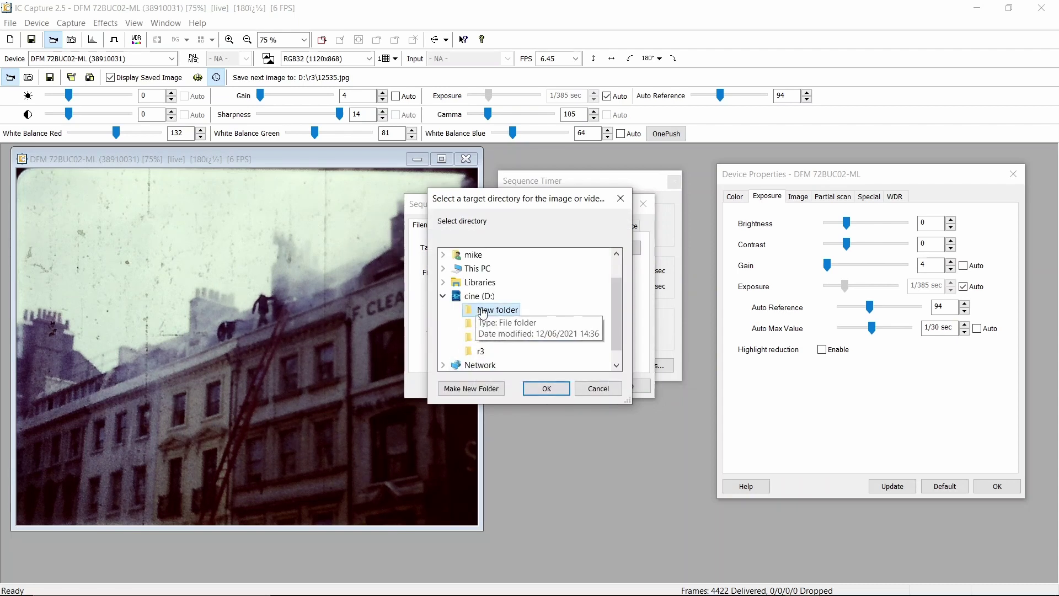
left_click(547, 388)
Clear the filename index start number in the sequence settings and apply the settings.
left_click_drag(508, 294, 468, 294)
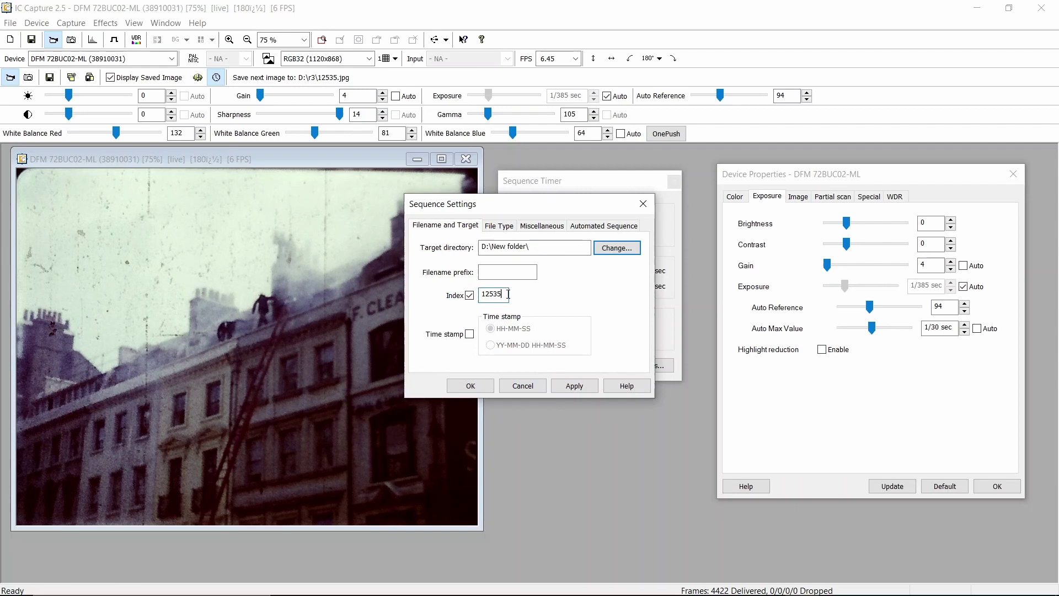
key("BackSpace")
left_click(568, 391)
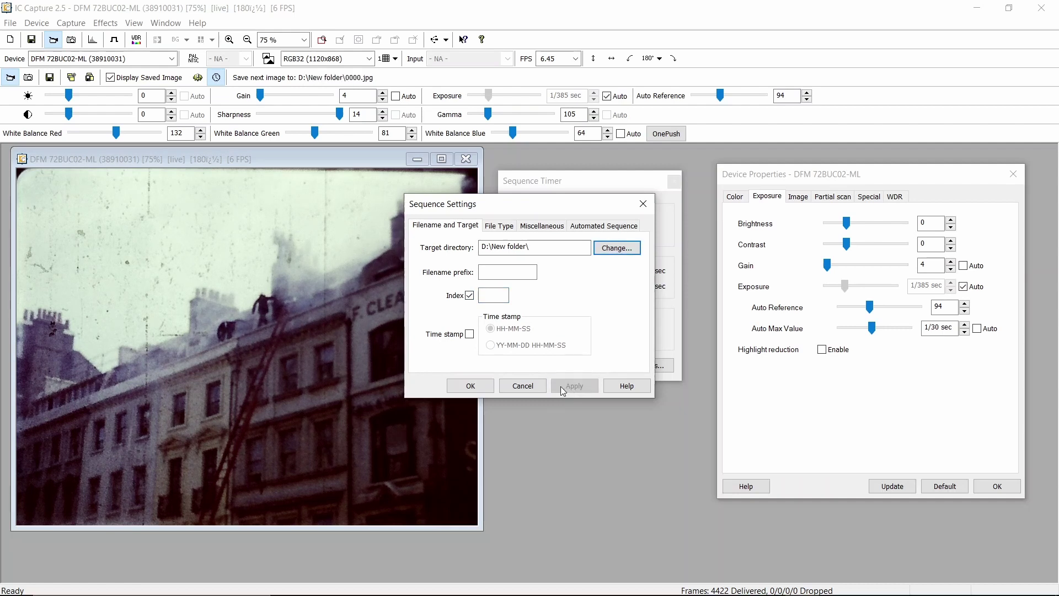
left_click(471, 386)
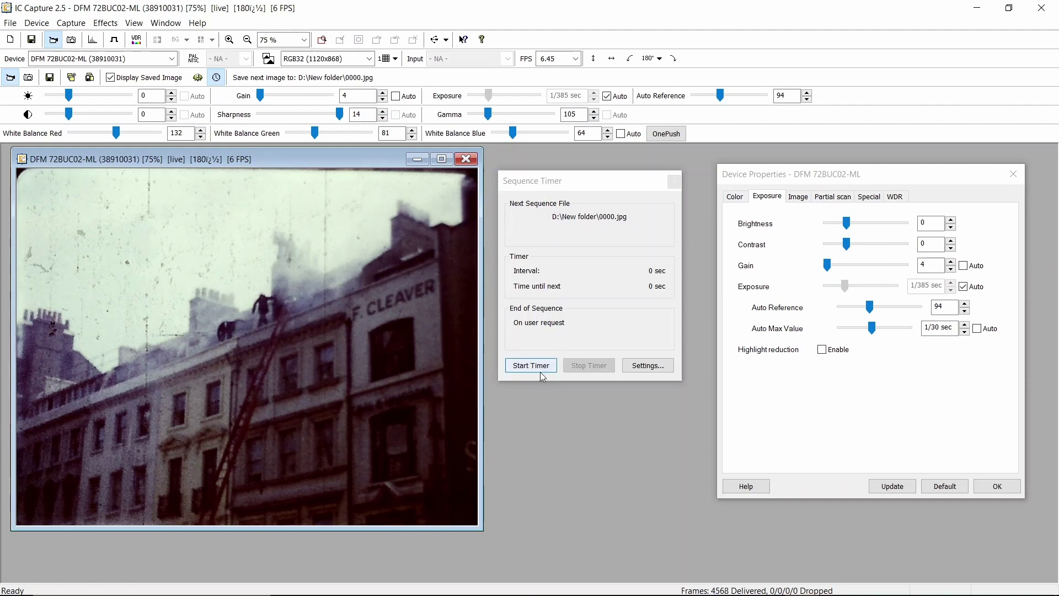
Activate the camera's external trigger while leaving the property automations enabled.
left_click(114, 41)
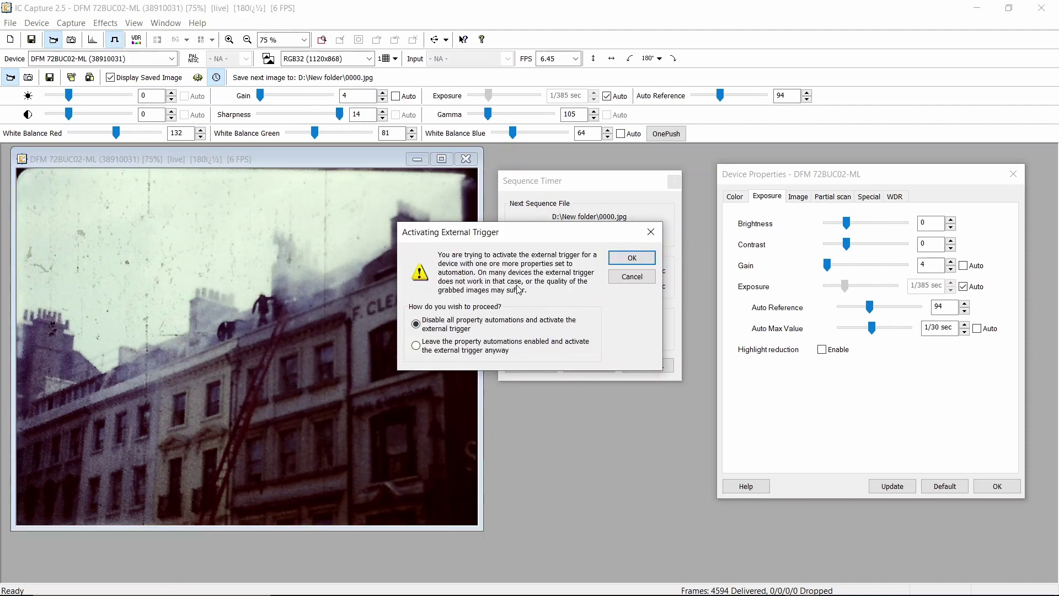
left_click(450, 347)
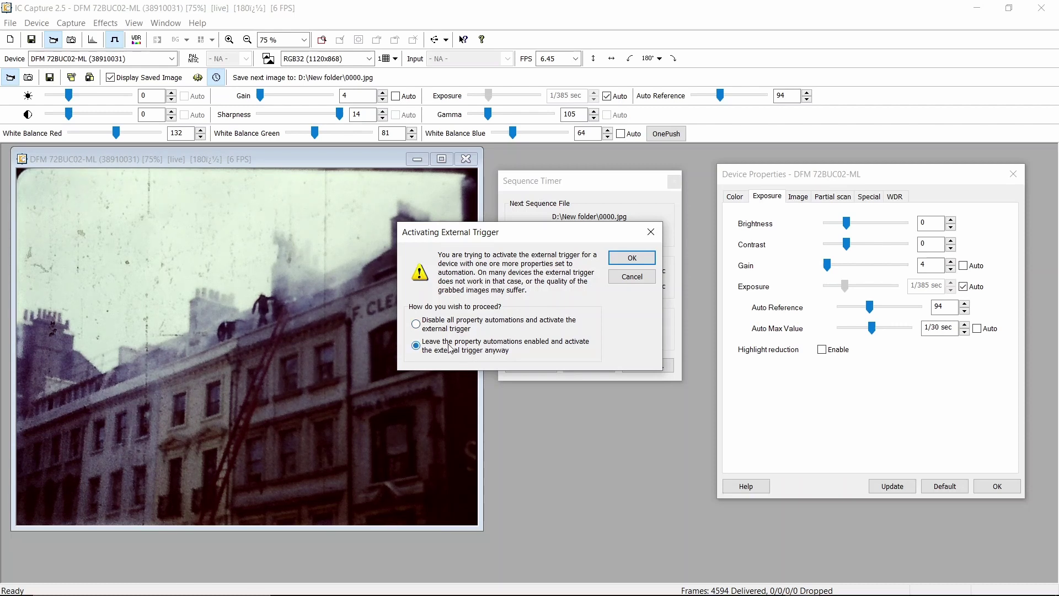
left_click(633, 259)
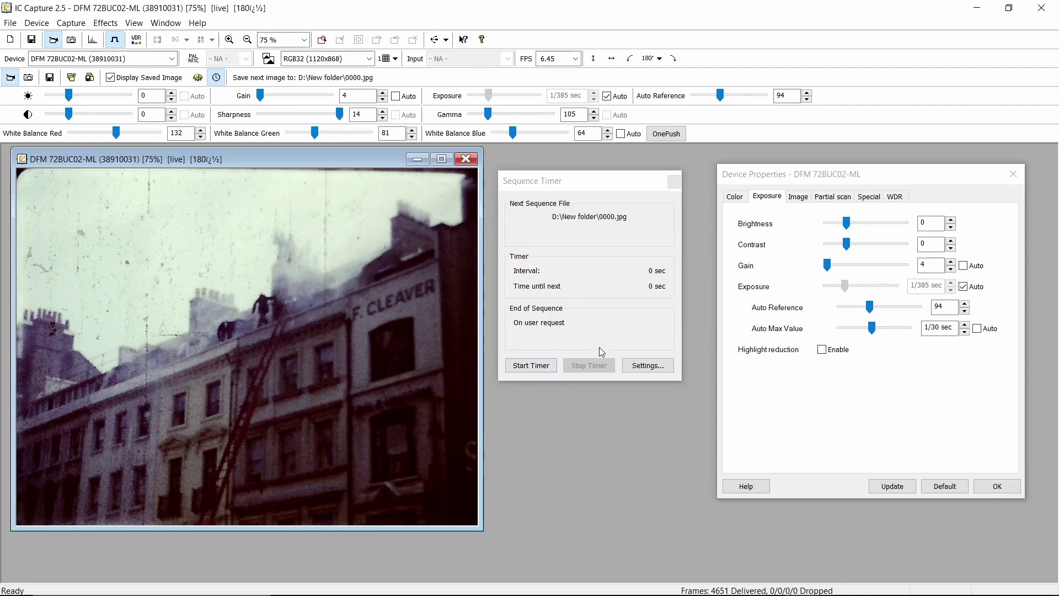
Start the sequence timer, minimise the screen recorder window, and set the partial scan Y offset to 728.
left_click(535, 367)
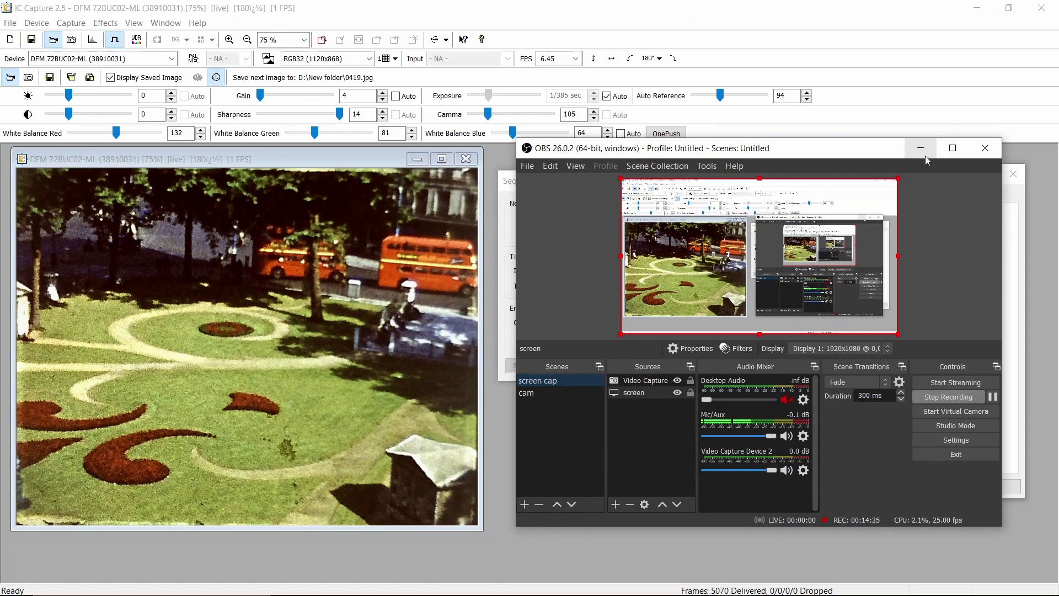
left_click(921, 149)
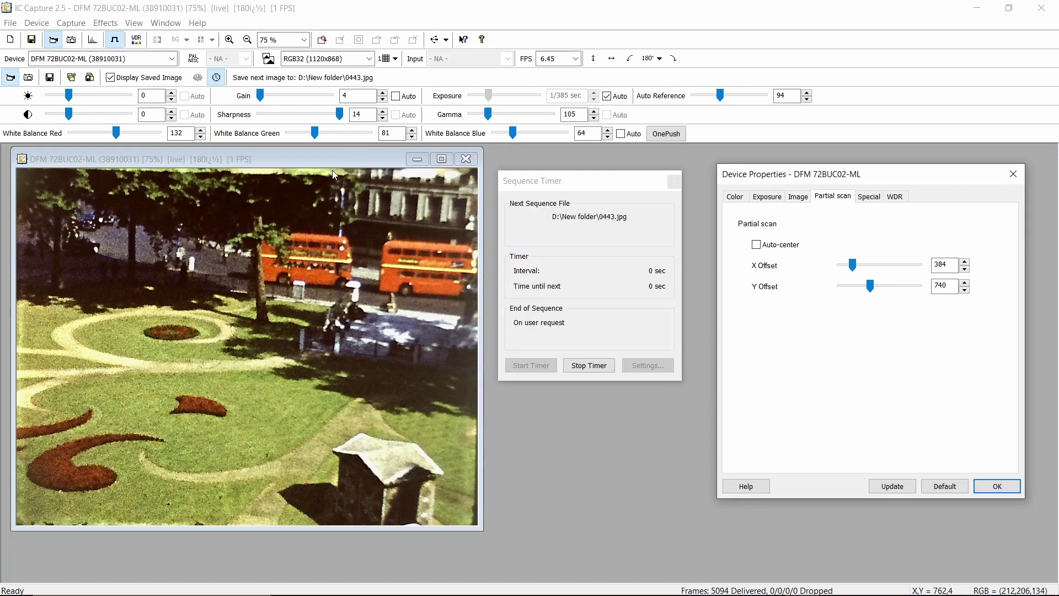
left_click(965, 291)
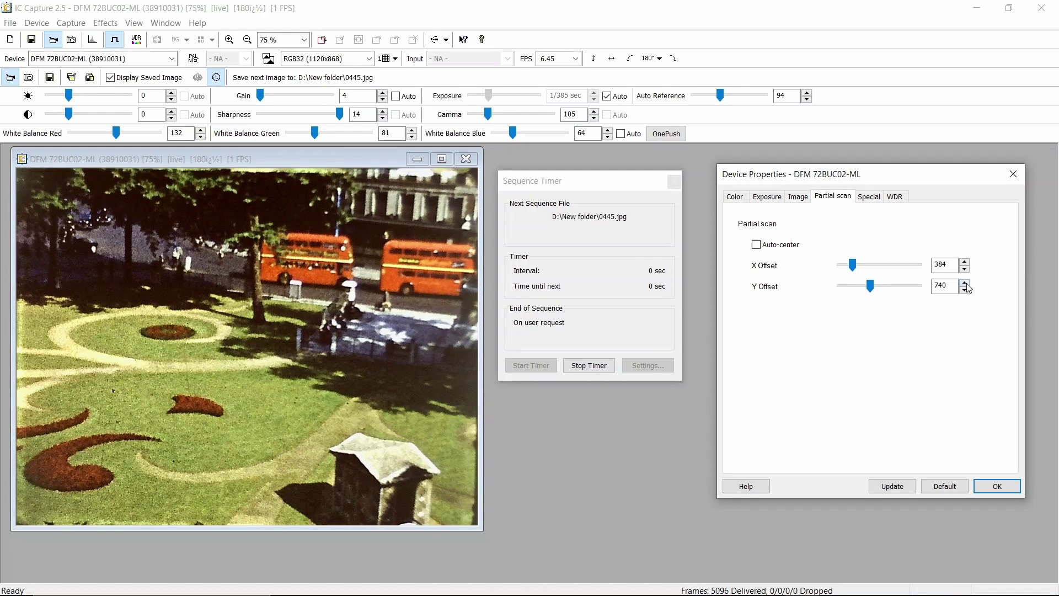
left_click(965, 290)
left_click(965, 291)
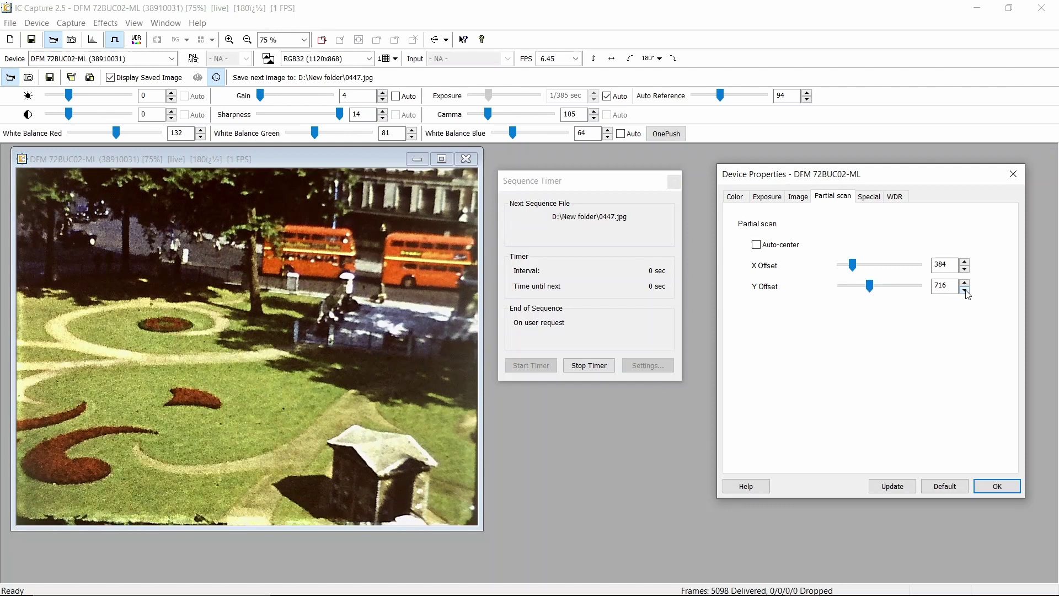
left_click(964, 282)
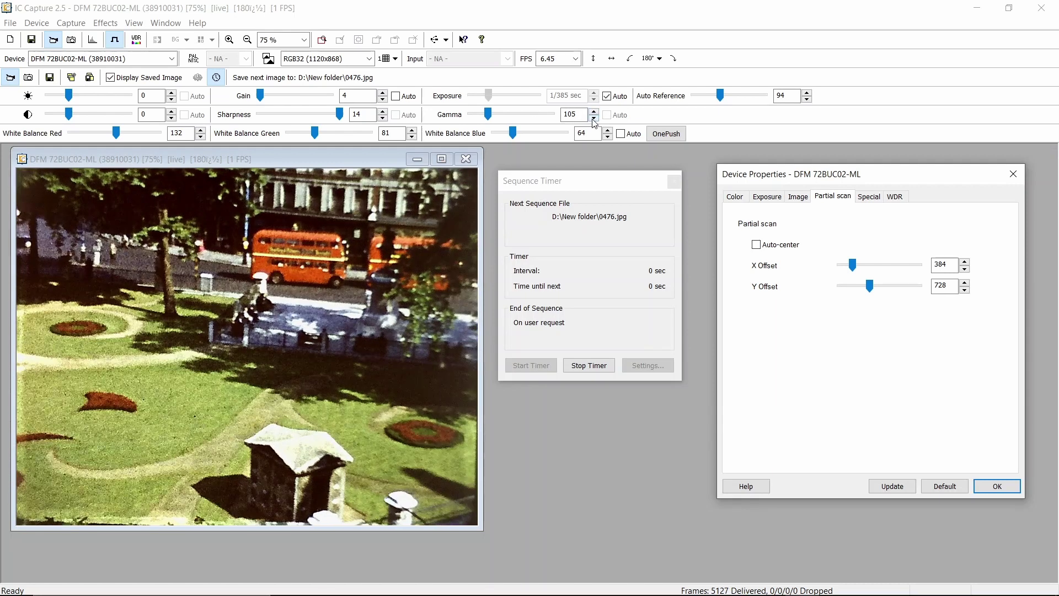
Lower the camera's gamma to 80 and stop the sequence timer.
left_click(594, 118)
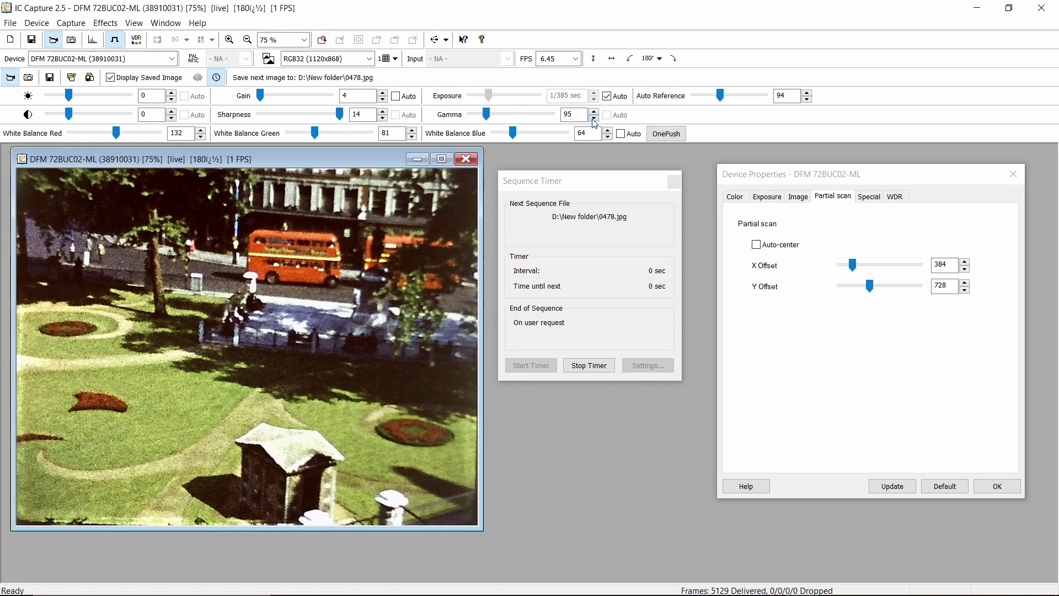
left_click(594, 118)
left_click(594, 118)
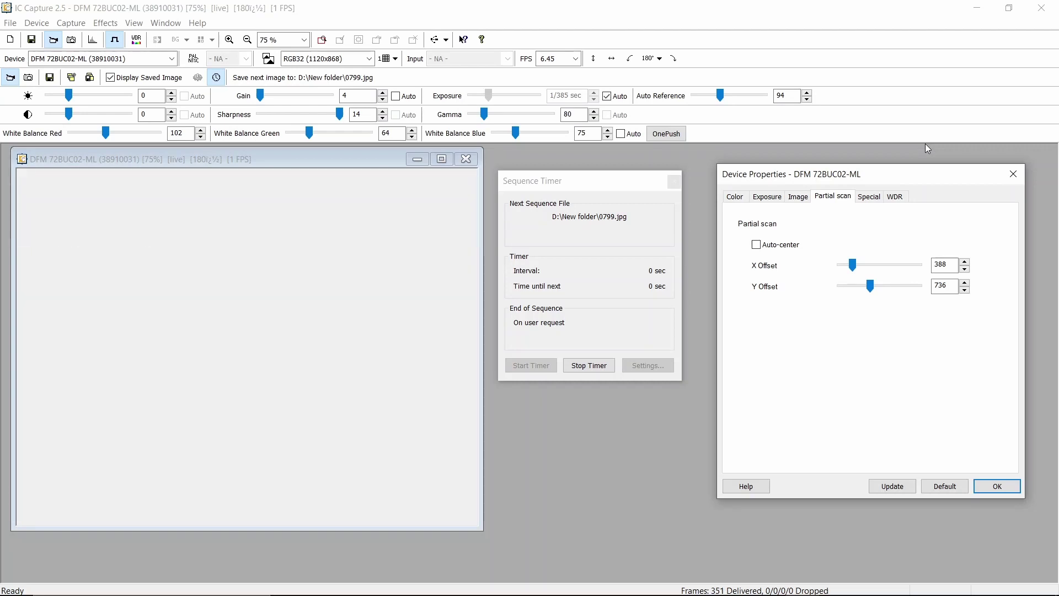
left_click(577, 366)
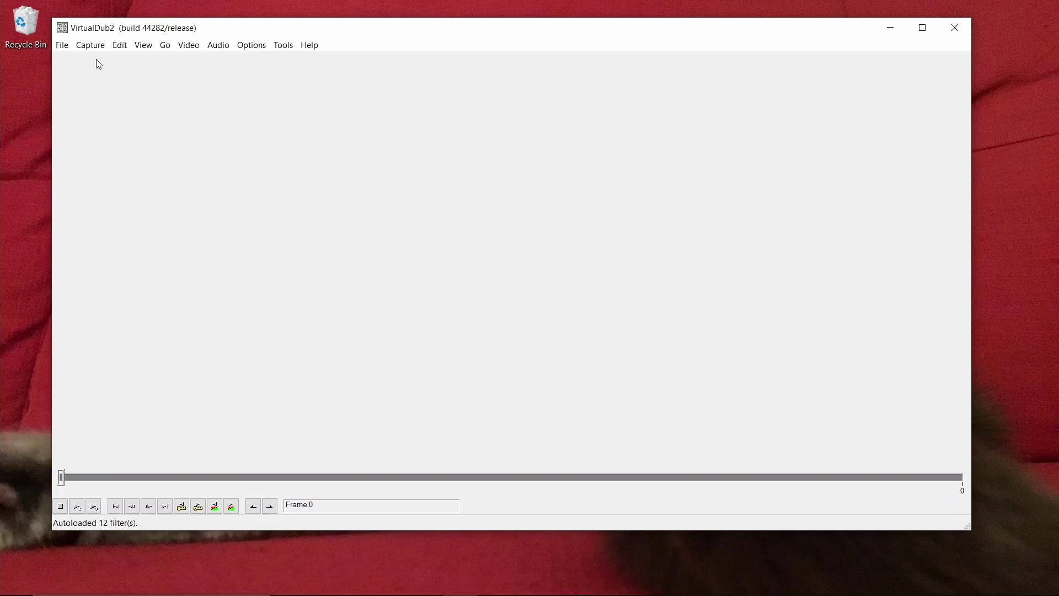
Switch to VirtualDub2 and open the image sequence starting at 0000.jpg from D:\New folder.
left_click(62, 44)
left_click(69, 59)
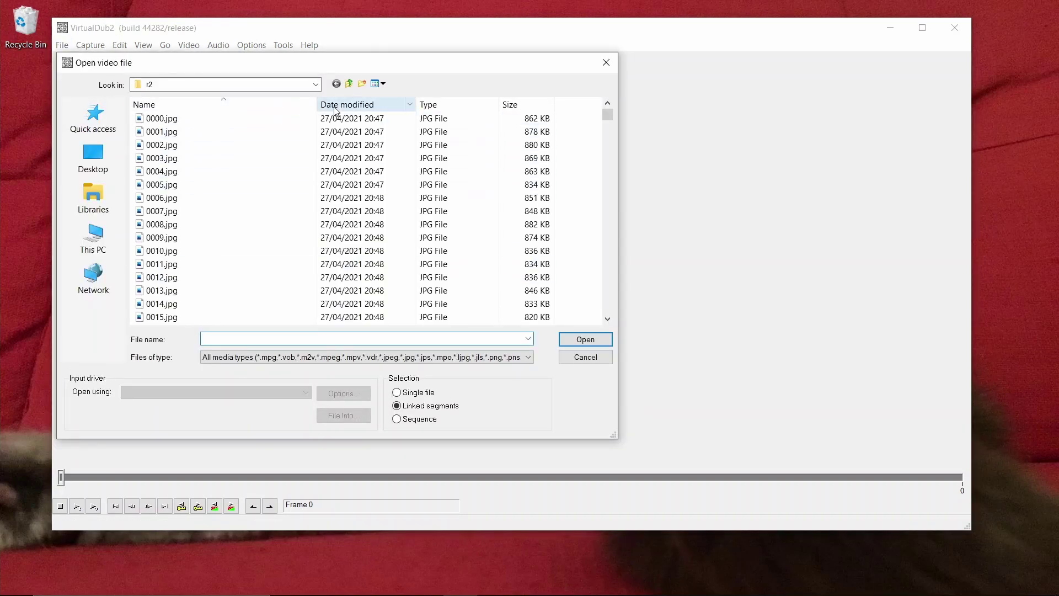
left_click(349, 83)
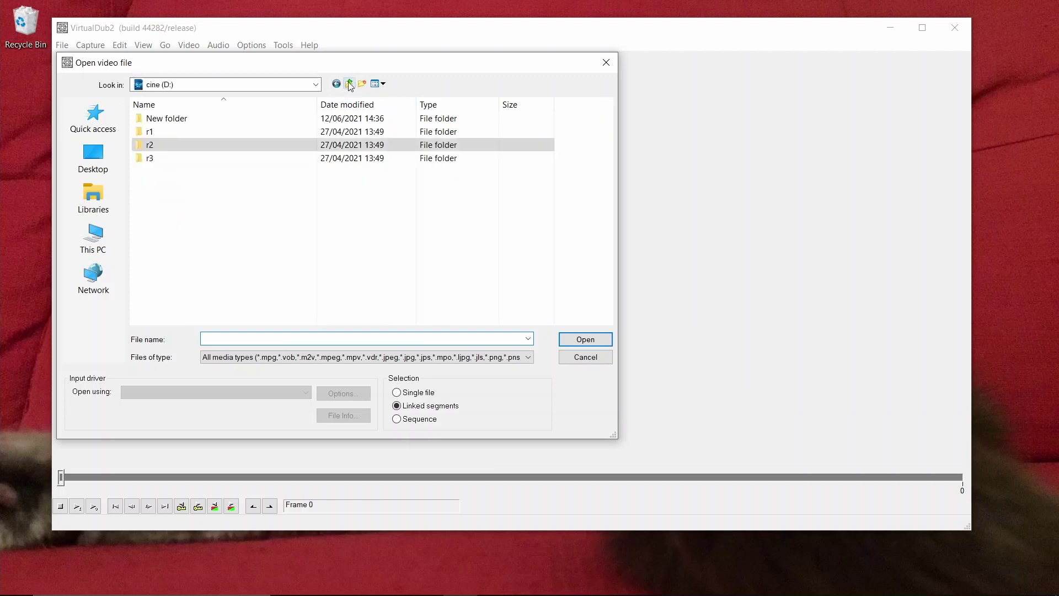
double_click(158, 119)
double_click(155, 119)
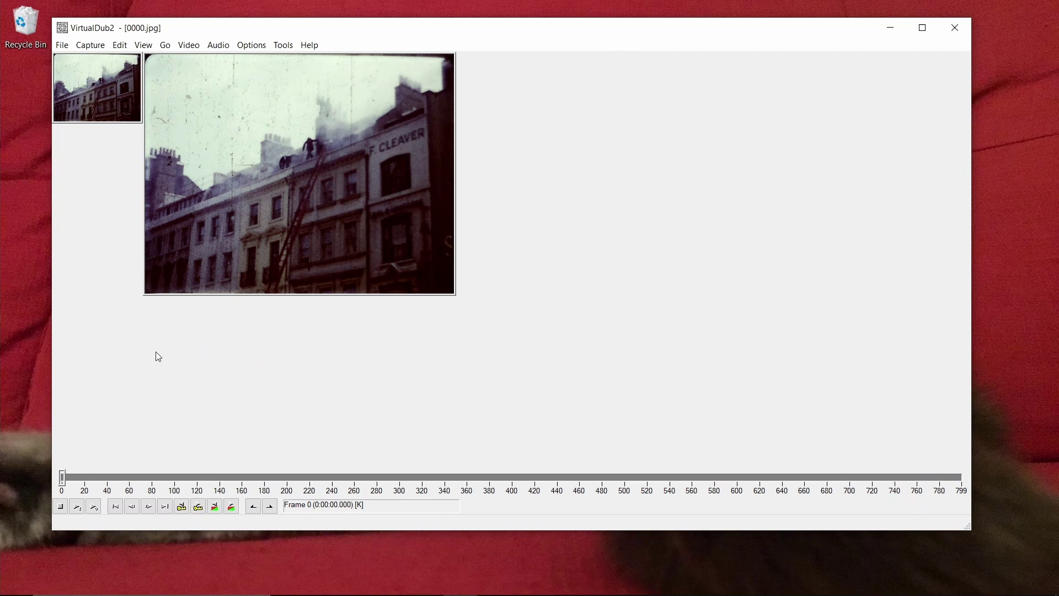
Enlarge the video preview, then play the image sequence briefly and stop it.
right_click(278, 168)
left_click(301, 281)
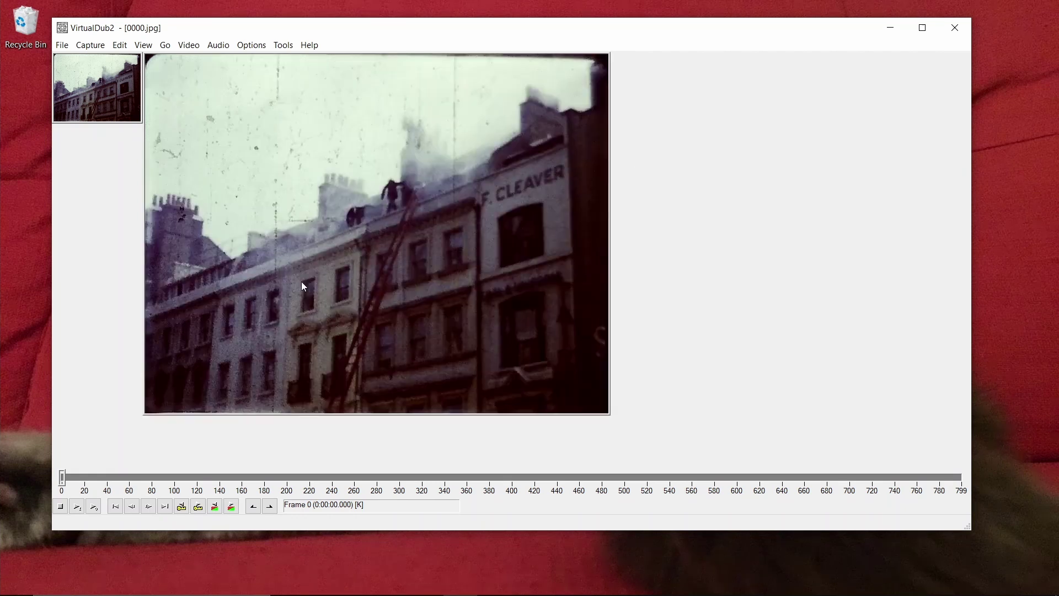
left_click(93, 505)
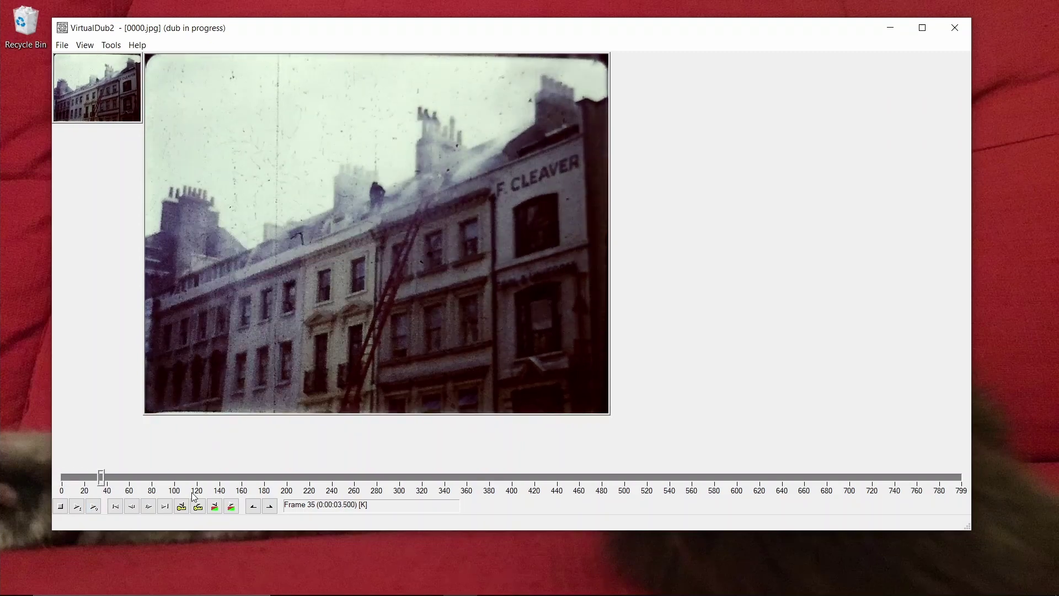
left_click(60, 506)
Change the source frame rate to 16 fps while processing all frames, and check the playback speed.
left_click(188, 45)
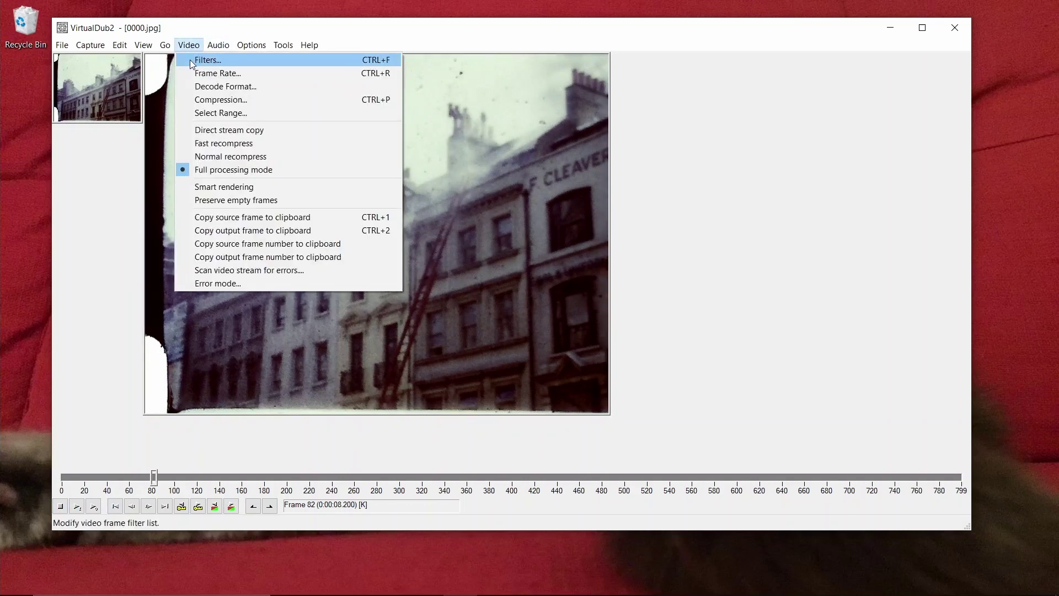
left_click(202, 73)
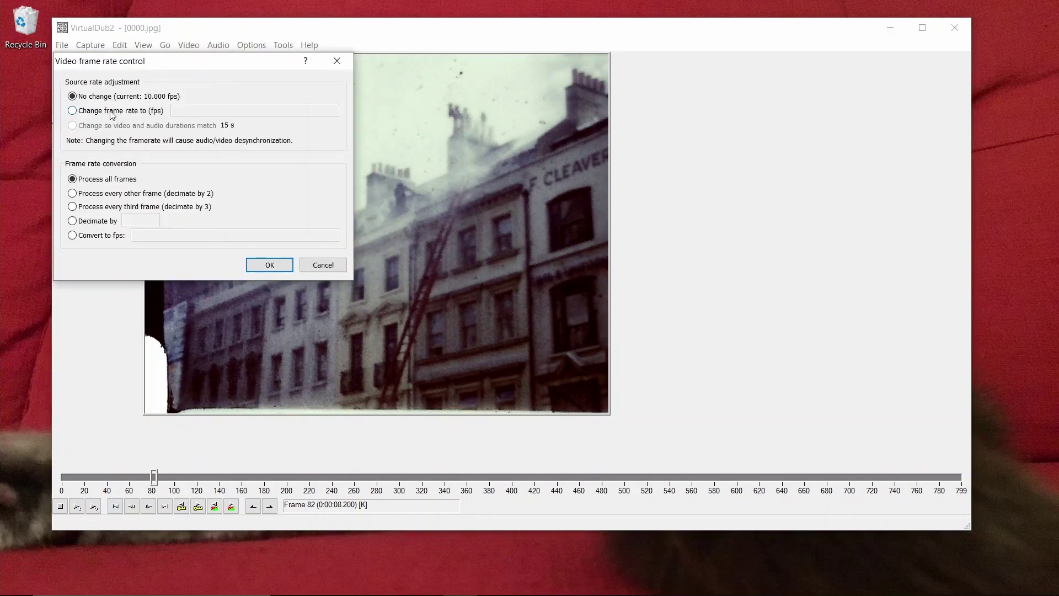
left_click(156, 113)
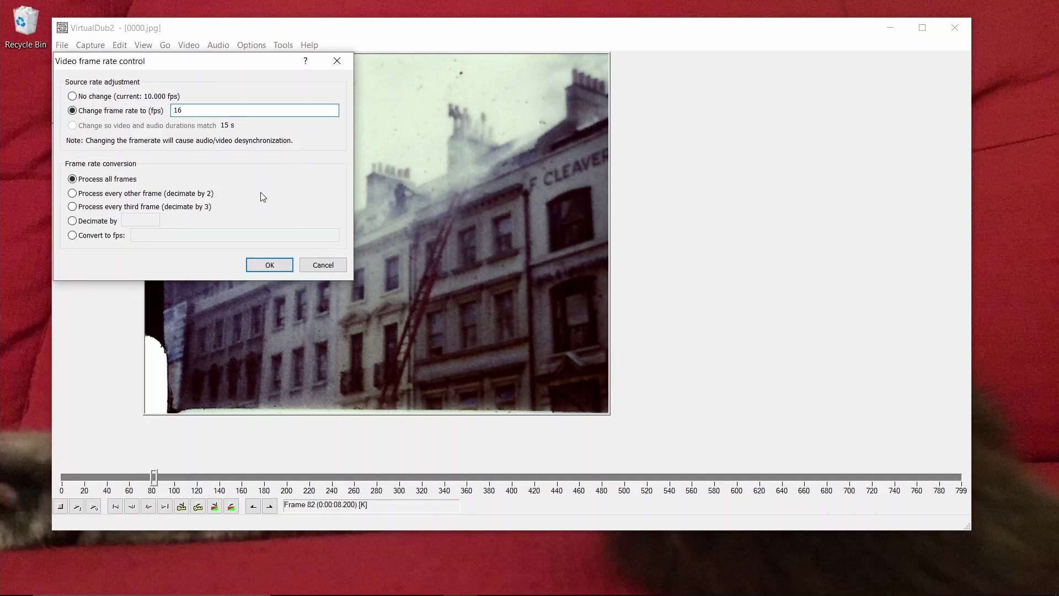
left_click(269, 265)
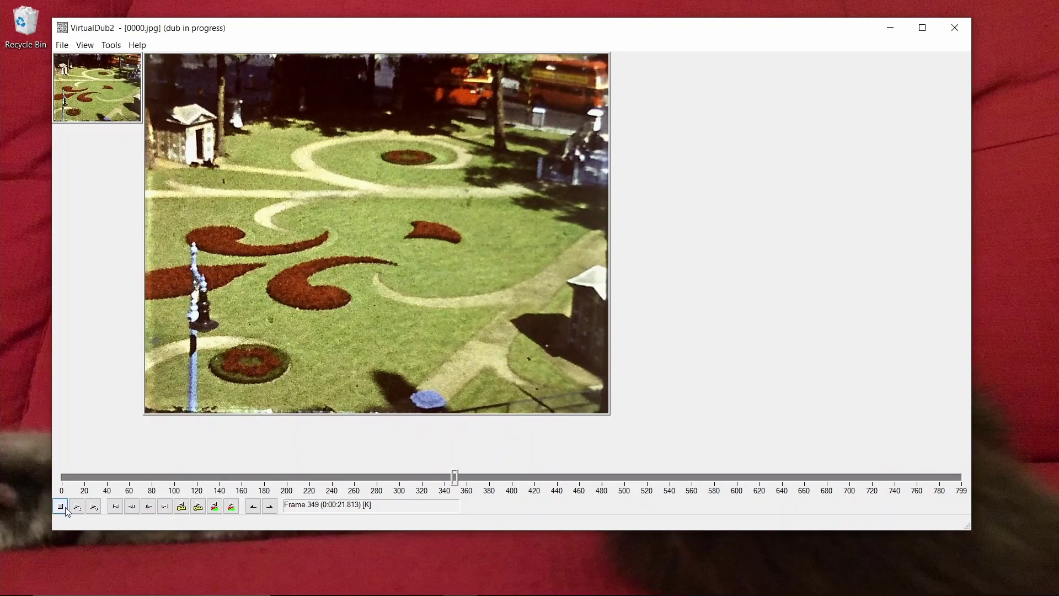
left_click(60, 505)
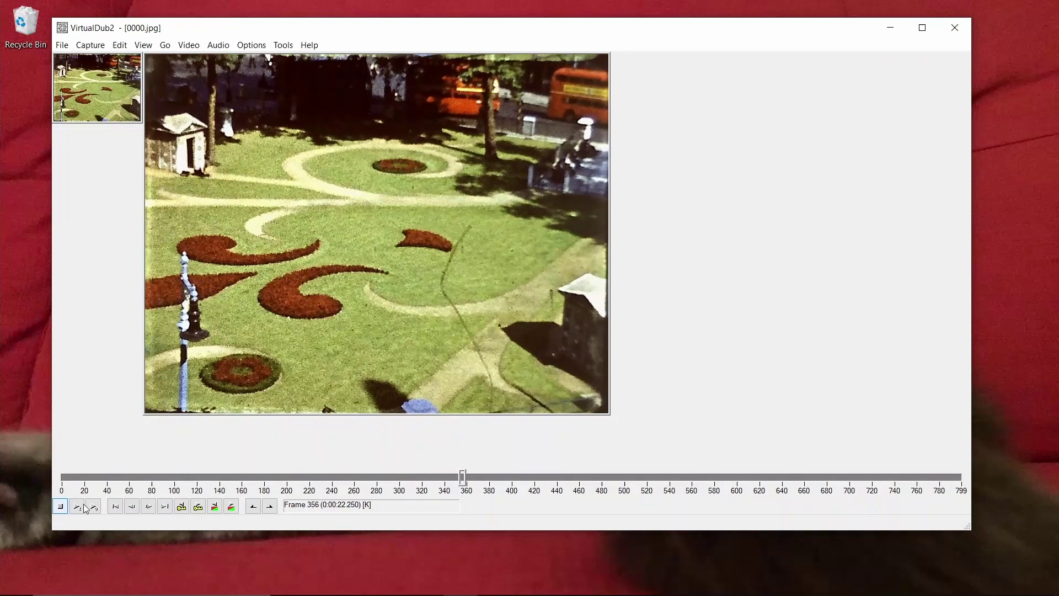
Mark the range from frame 275 to frame 302 and delete it from the sequence.
mouse_move(463, 480)
left_mouse_down()
mouse_move(362, 478)
mouse_move(372, 478)
left_mouse_up()
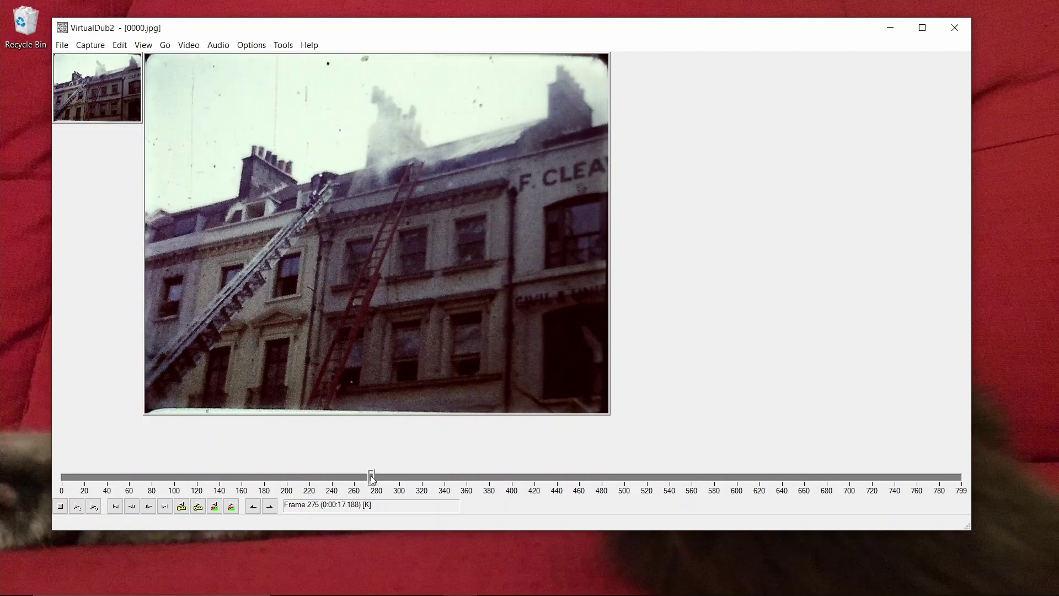
left_click(254, 507)
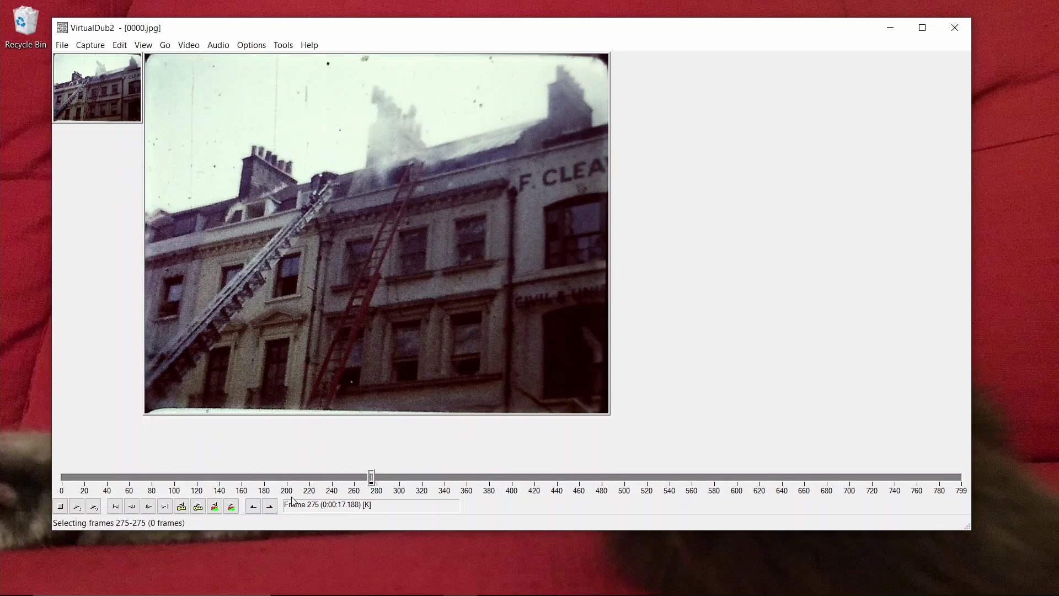
key("space")
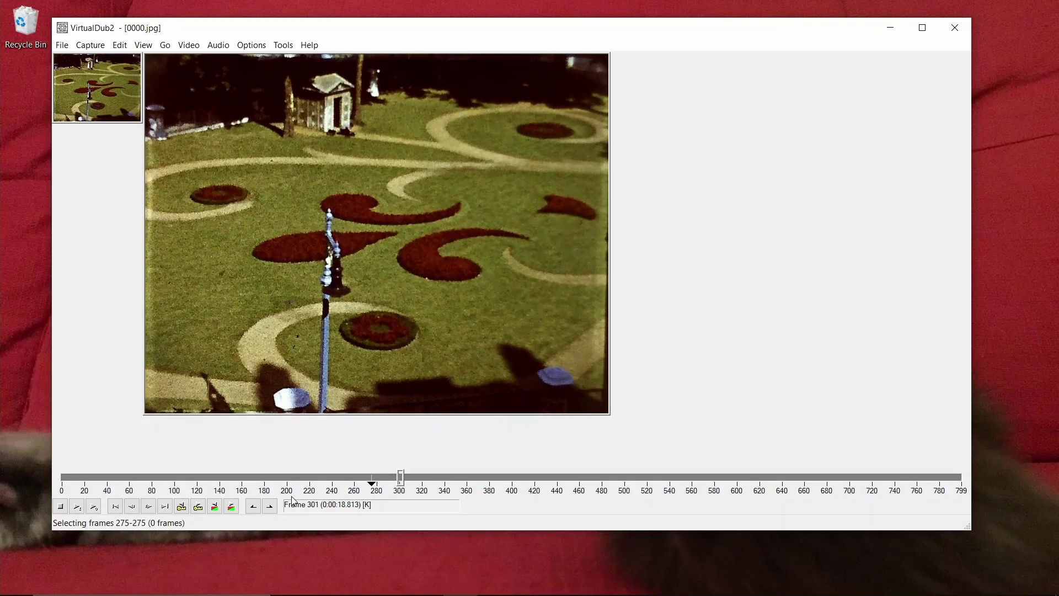
key("space")
left_click(270, 506)
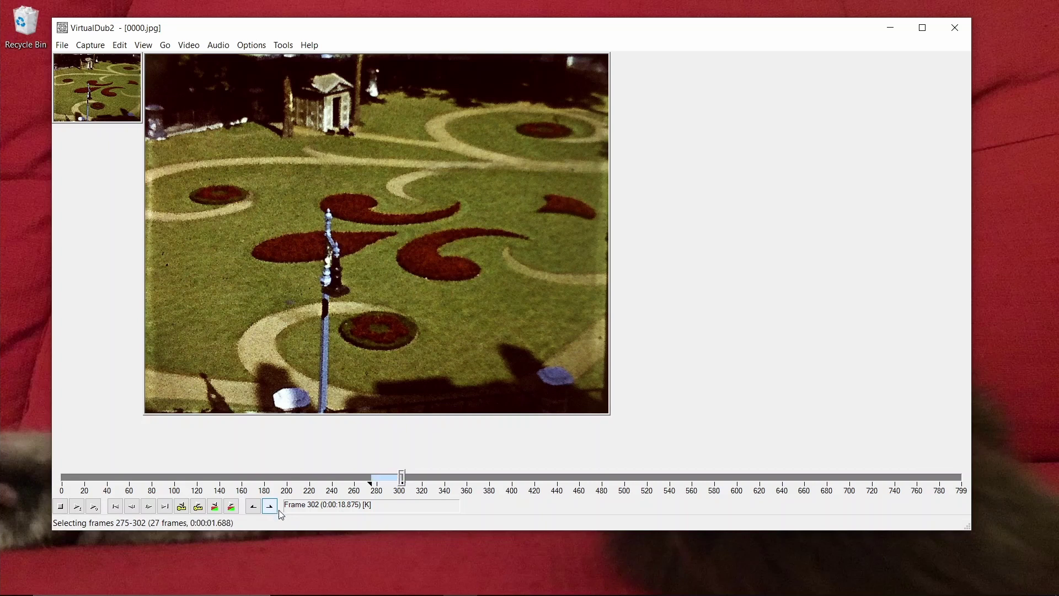
key("Delete")
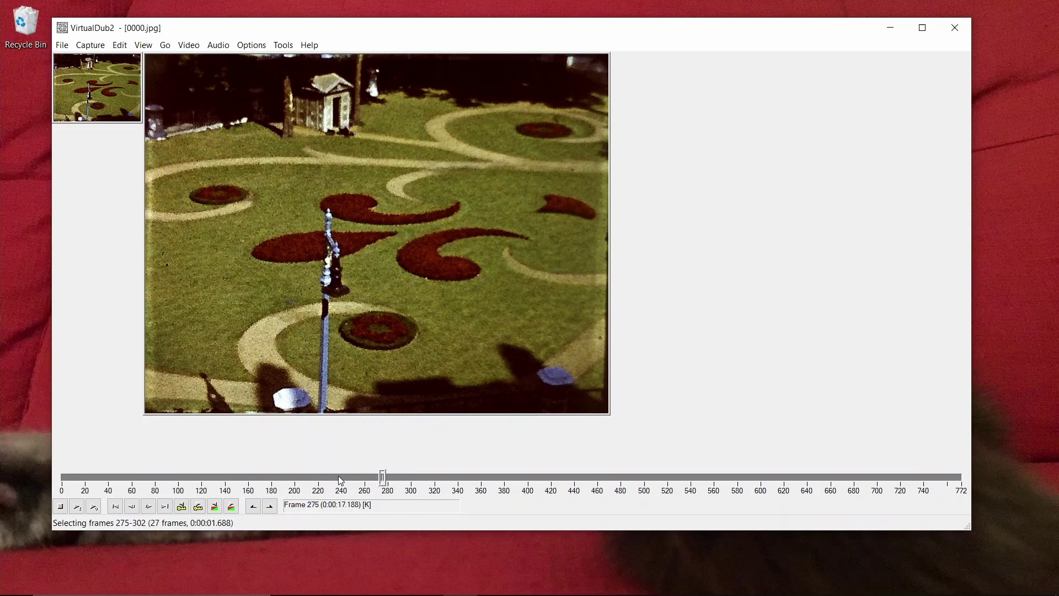
Play the sequence onward from the cut and close VirtualDub2.
key("space")
key("space")
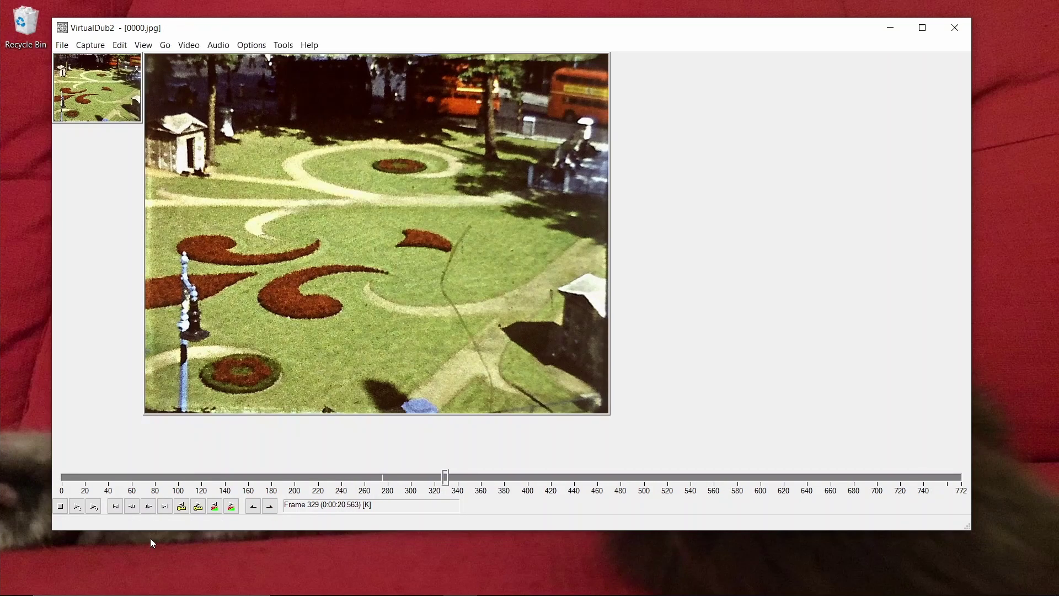
left_click(953, 33)
Switch to DaVinci Resolve and set the project's timeline resolution to Custom, 1440 x 1080.
mouse_move(634, 591)
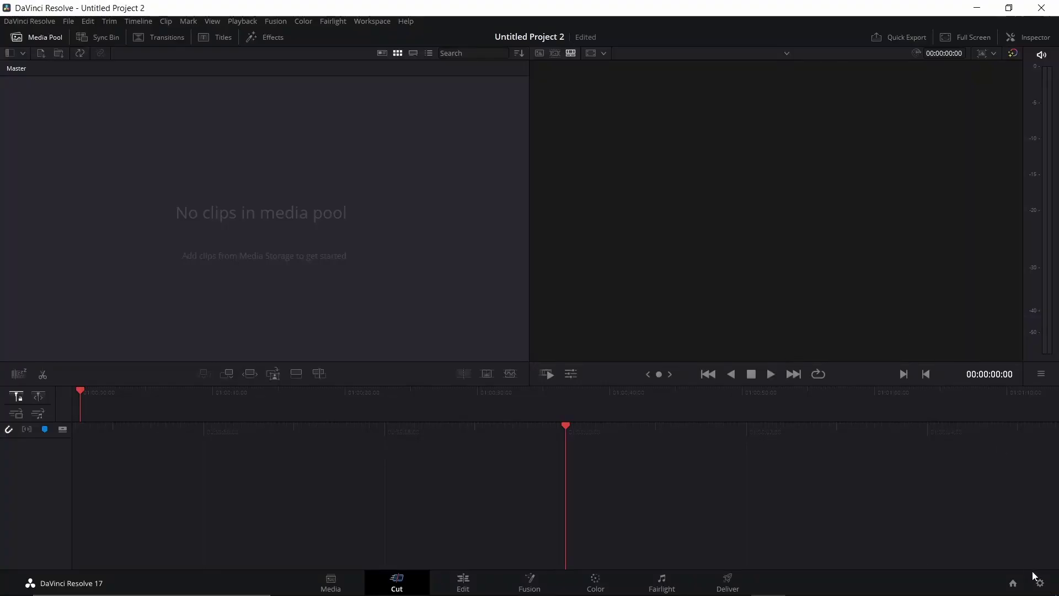
left_click(1041, 584)
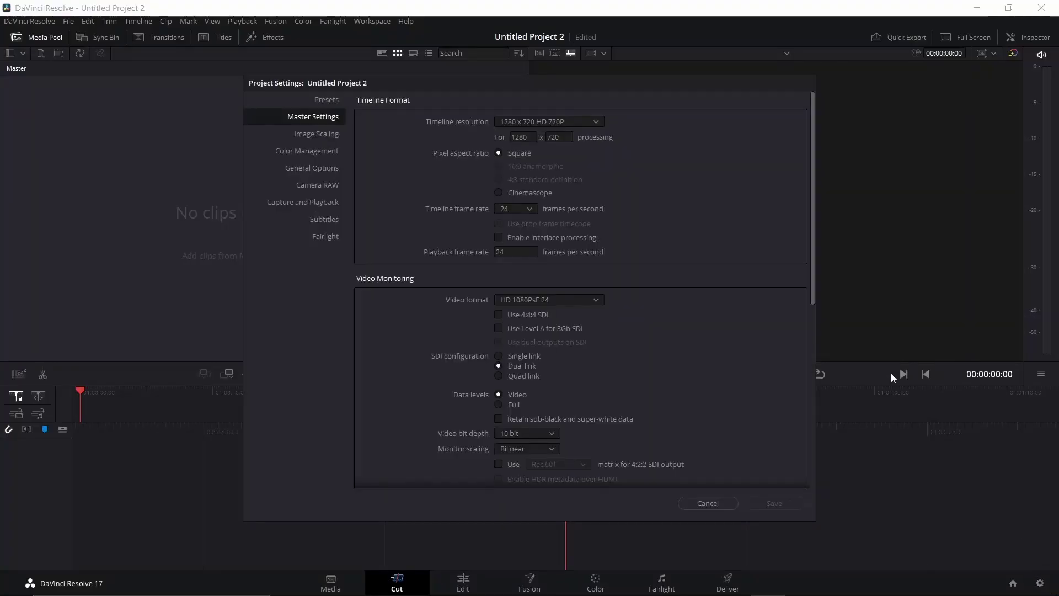
left_click(530, 125)
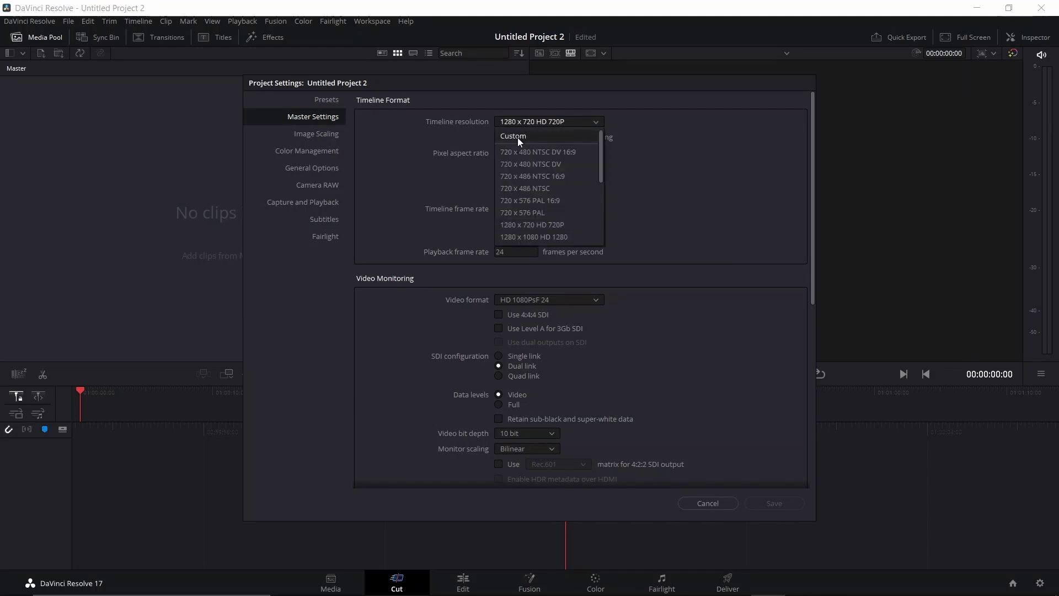
left_click(517, 138)
left_click(528, 137)
left_click_drag(527, 137, 498, 133)
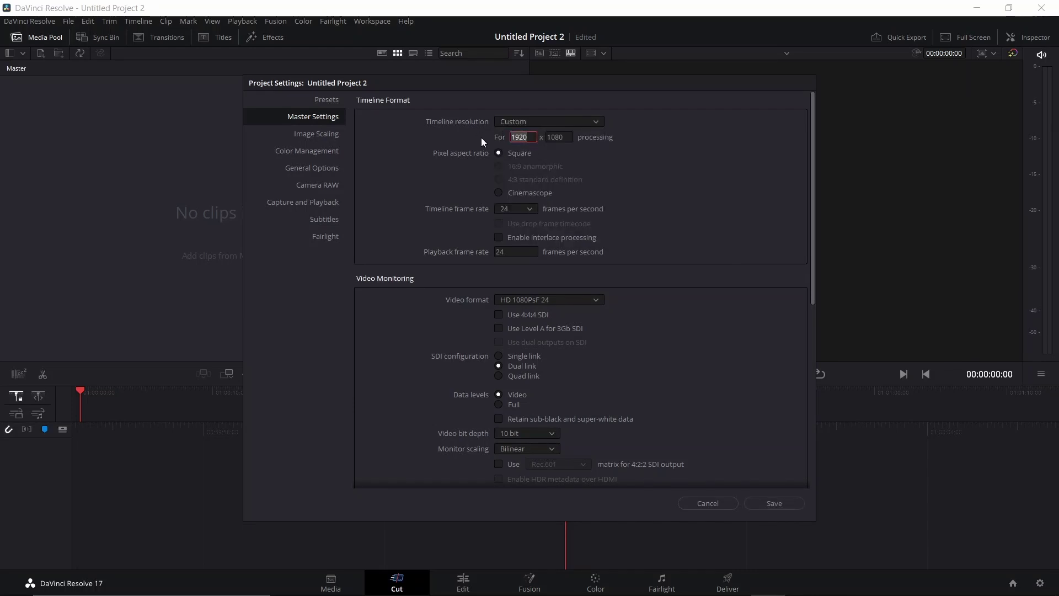
type("1440")
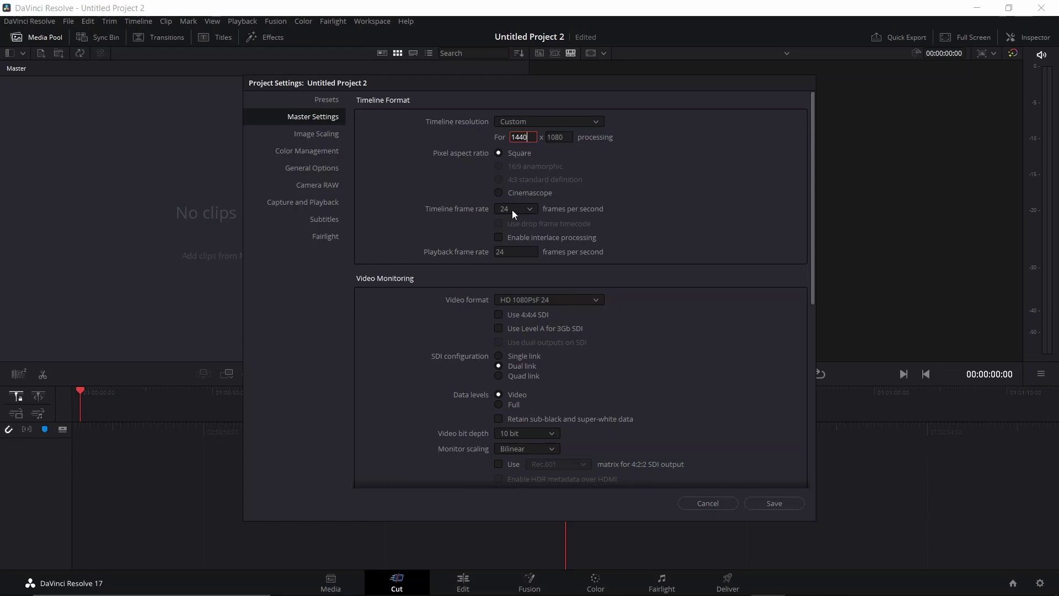
Set the timeline frame rate and playback frame rate to 16 and save the project settings.
left_click(512, 213)
left_click(512, 226)
left_click_drag(521, 252, 485, 247)
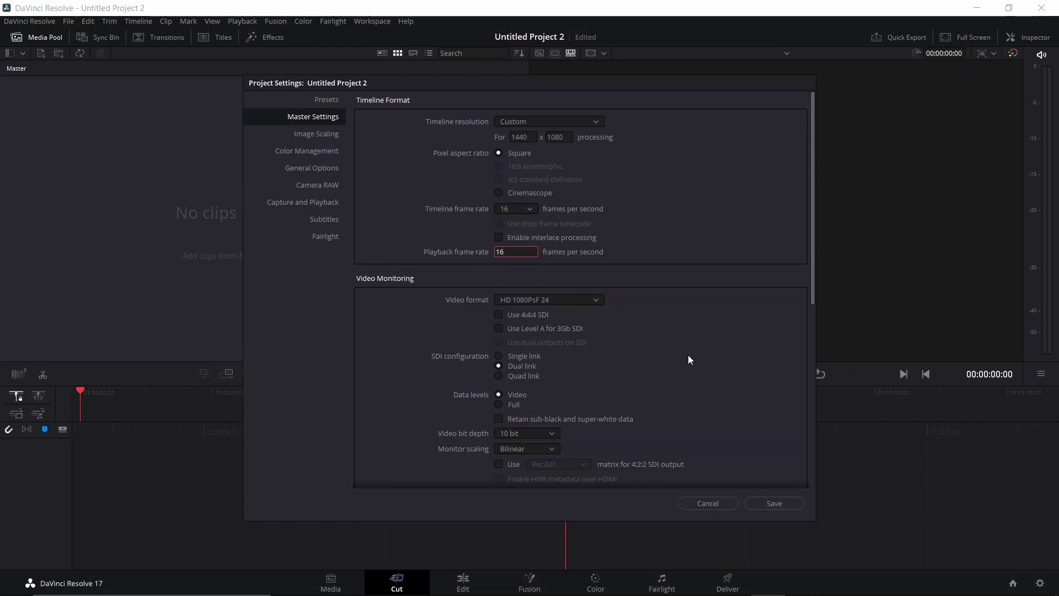
left_click(771, 501)
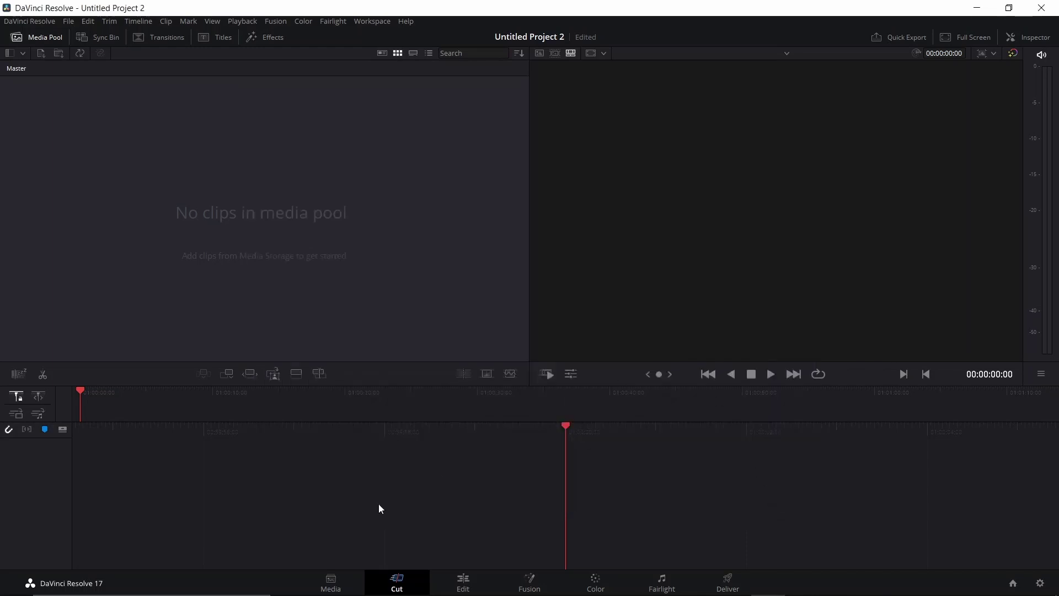
Add the [0000-0798].jpg sequence from New folder on cine (D:) to the media pool and open the Edit page.
left_click(331, 577)
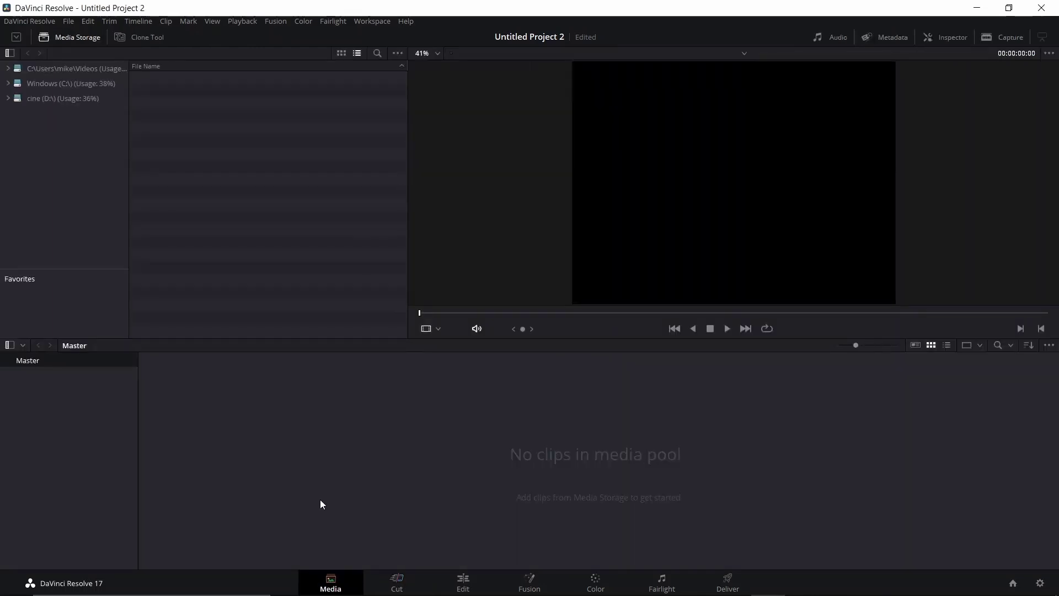
left_click(57, 99)
left_click(40, 113)
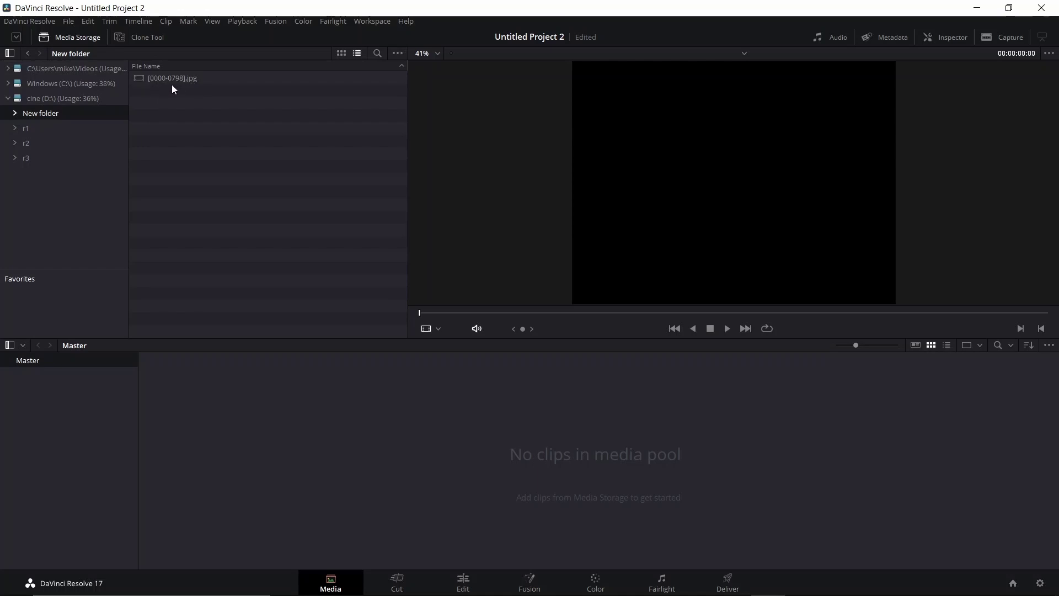
left_click_drag(167, 77, 232, 439)
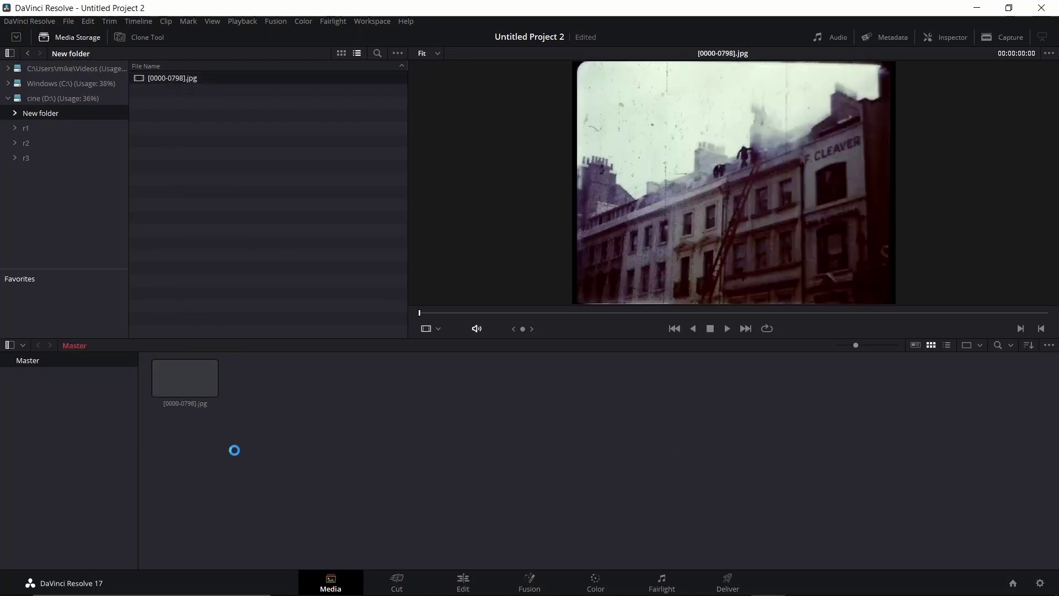
left_click(465, 584)
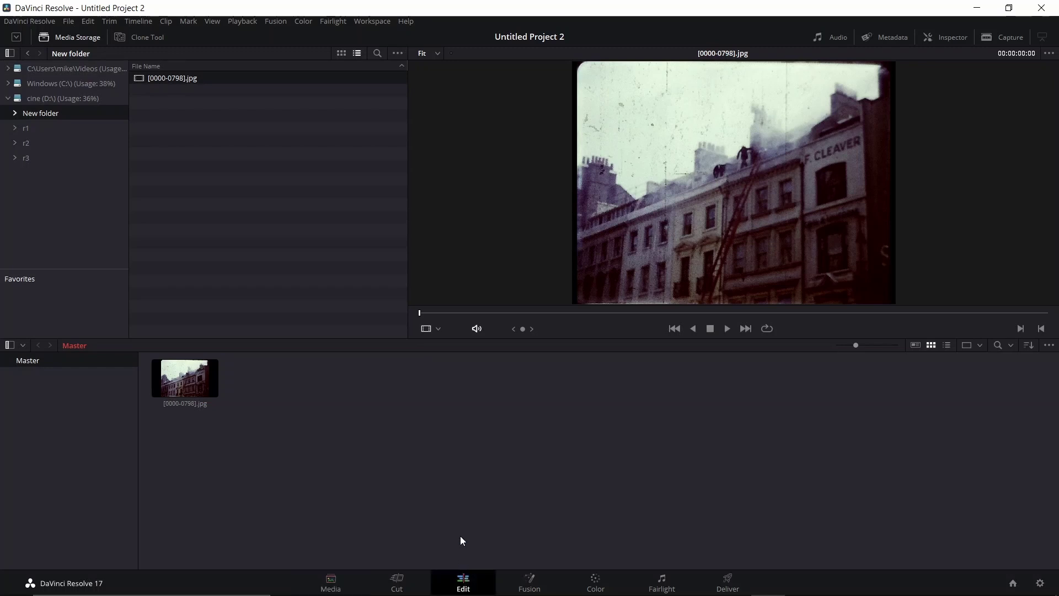
Place the [0000-0798].jpg sequence on a new timeline, hide the media pool and fit the whole clip in the timeline.
left_click_drag(36, 92, 489, 464)
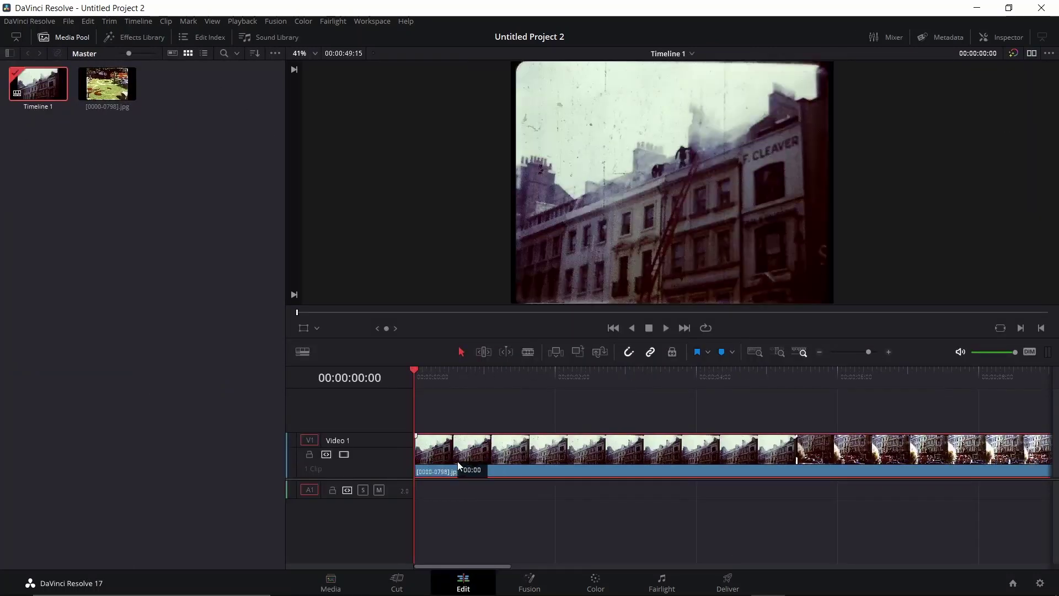
left_click(63, 37)
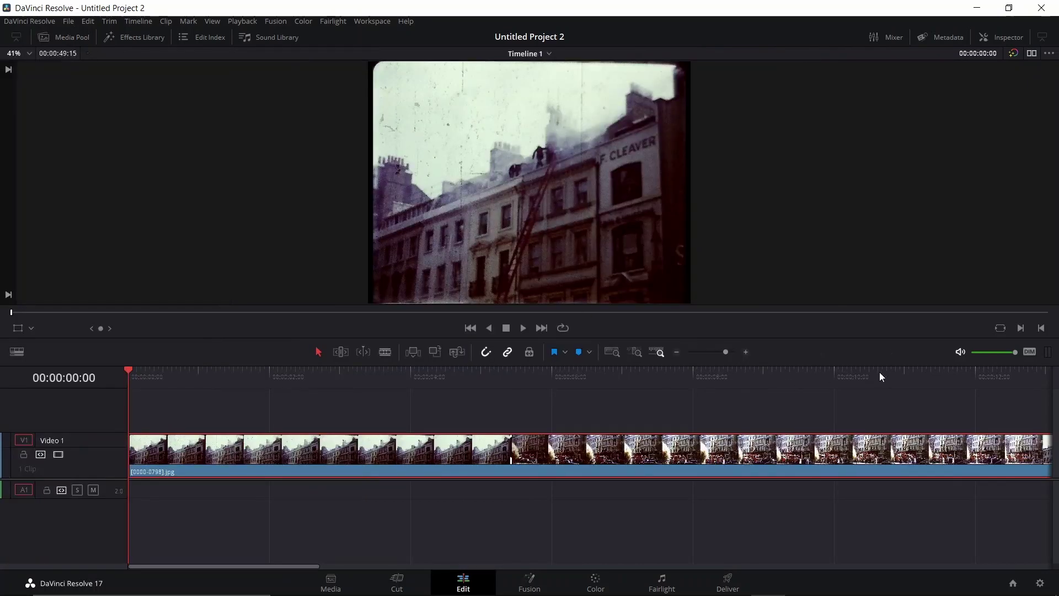
key("shift+z")
Split the clip at 00:00:18:08 and 00:00:17:00 and delete the short section between the cuts, closing the gap.
left_click(465, 377)
key("j")
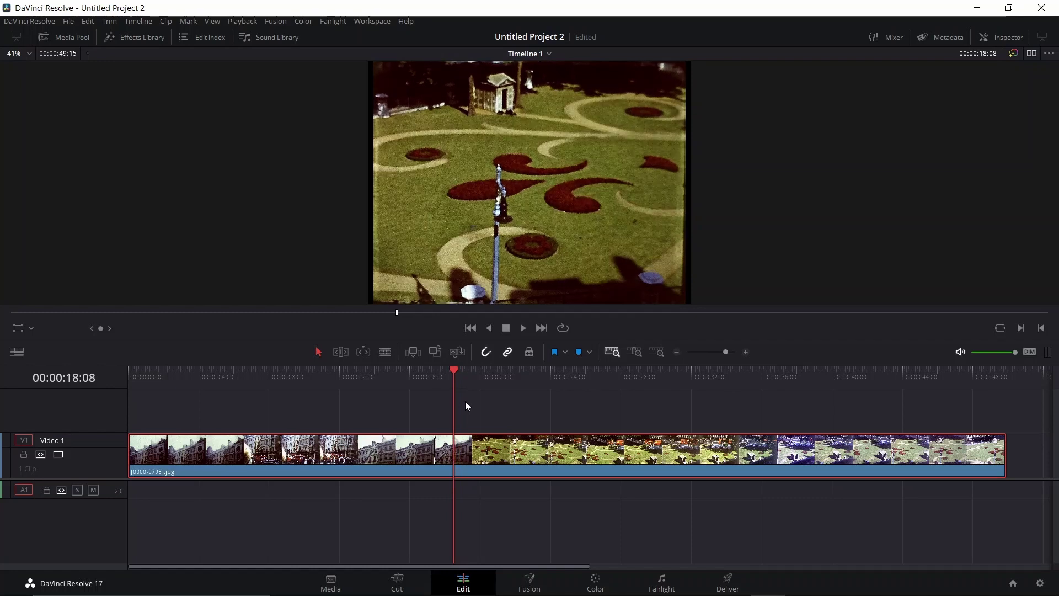
key("l")
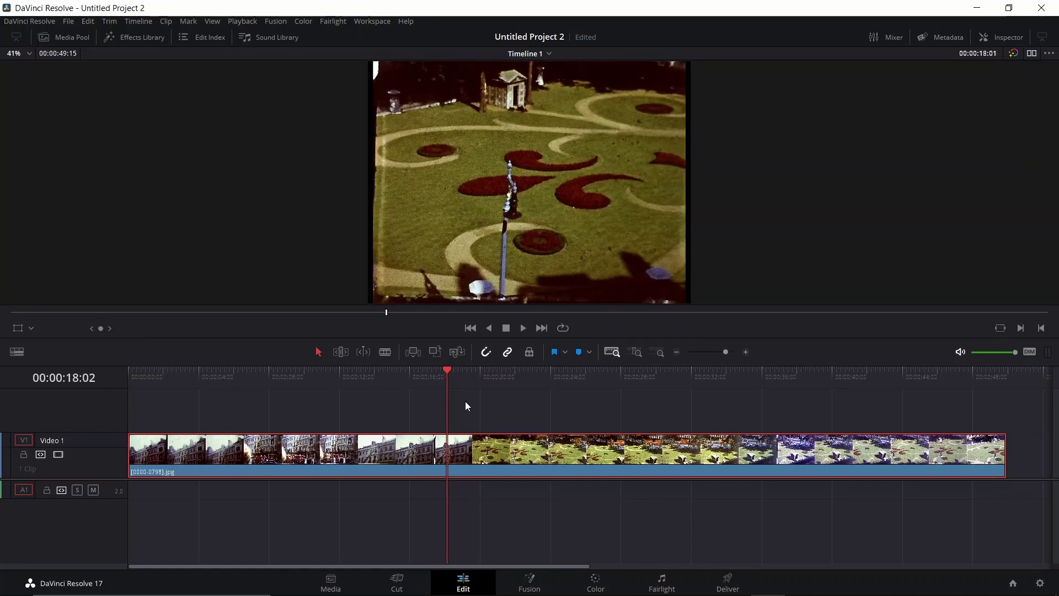
key("k")
key("ctrl+b")
key("j")
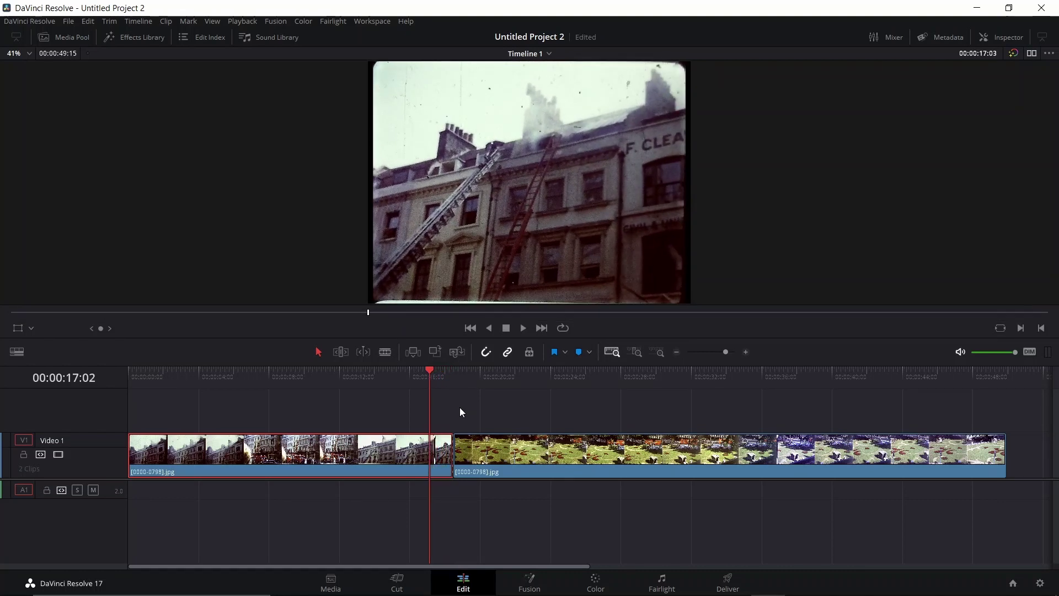
key("ctrl+b")
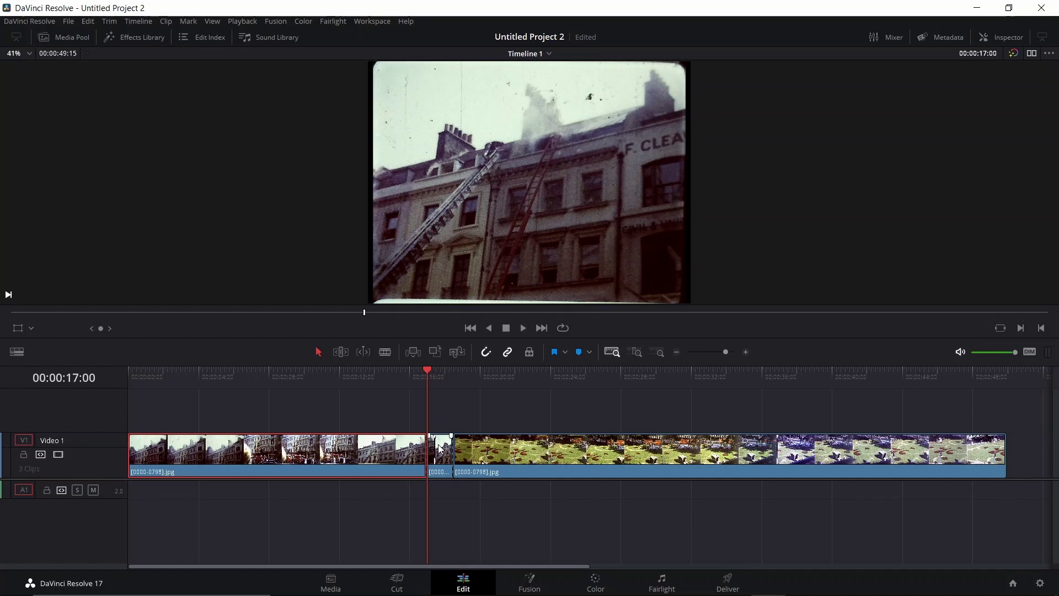
left_click(440, 448)
key("Delete")
Split the opening clip at the change from the rooftop shot to the fire engines, about 5 seconds in.
left_click(224, 532)
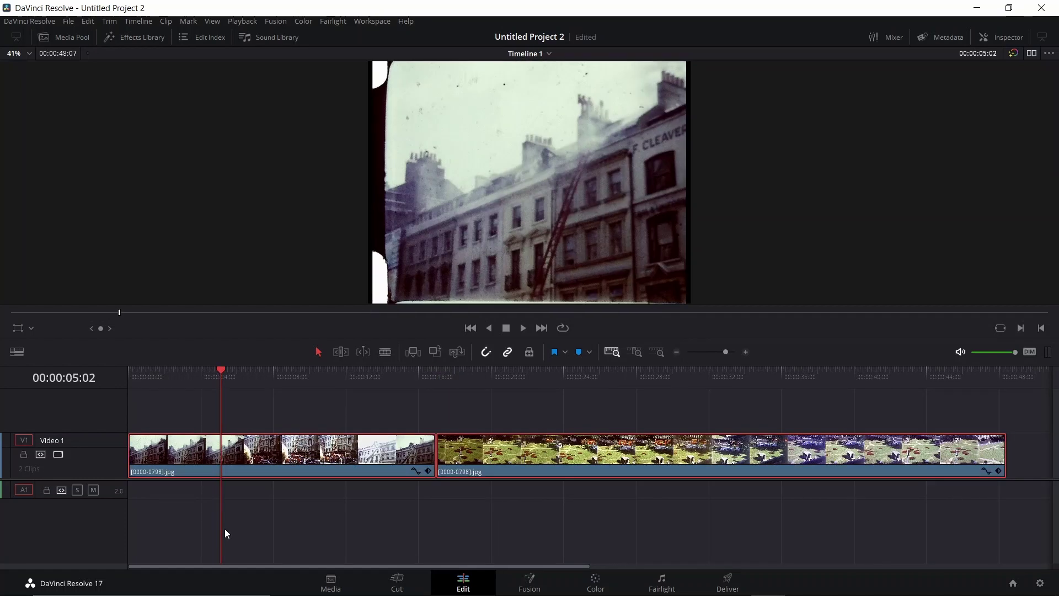
key("ctrl+b")
key("space")
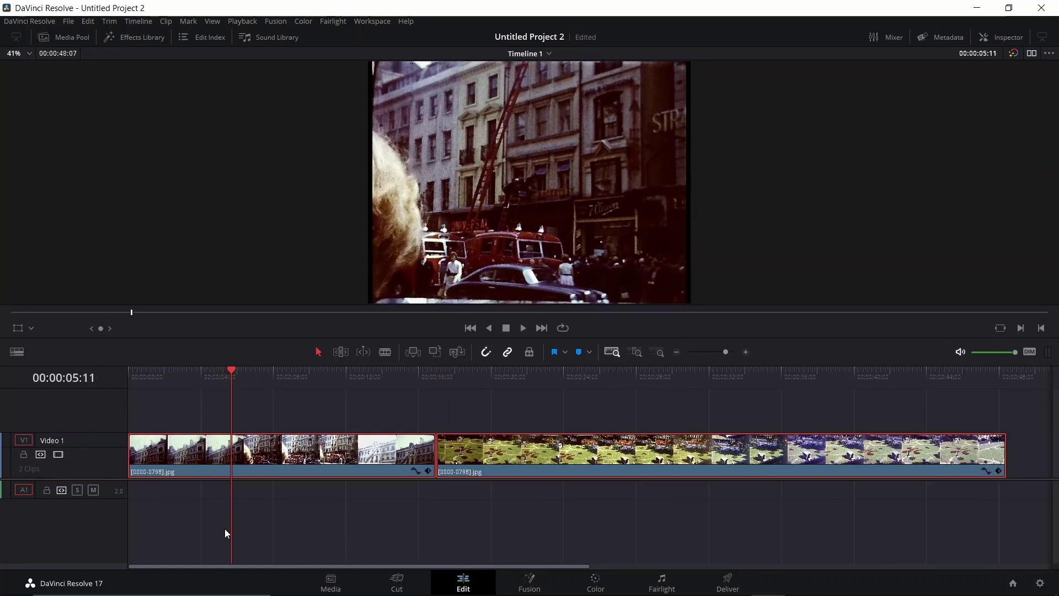
key("j")
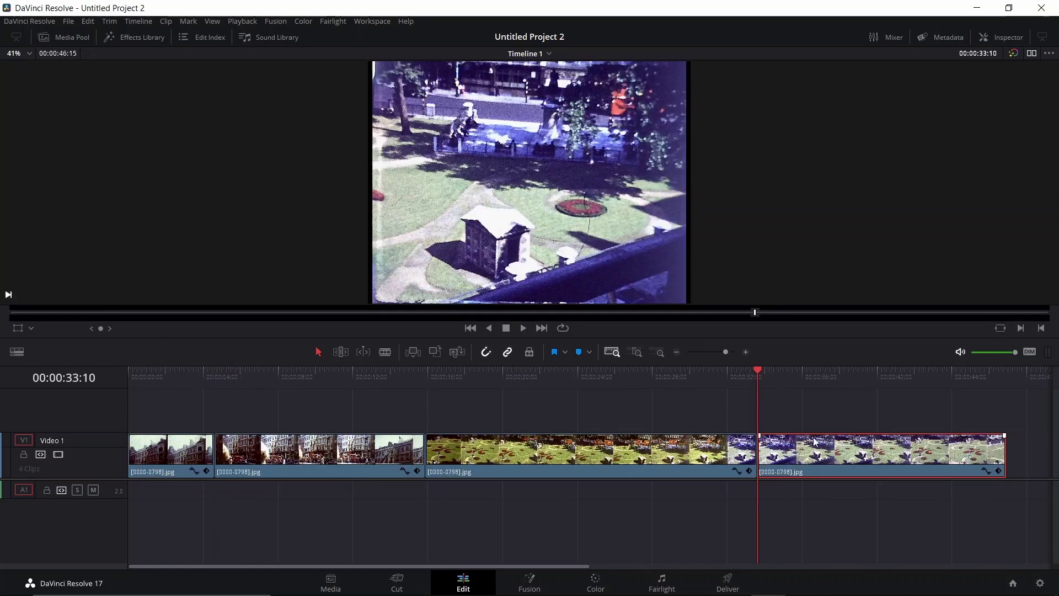
Color-correct the last clip with Offset red 16.60, green 23.00, blue -5.80 and Gain green 0.94, blue 1.07, and play it back.
left_click_drag(814, 441, 844, 462)
mouse_move(597, 594)
key("shift+6")
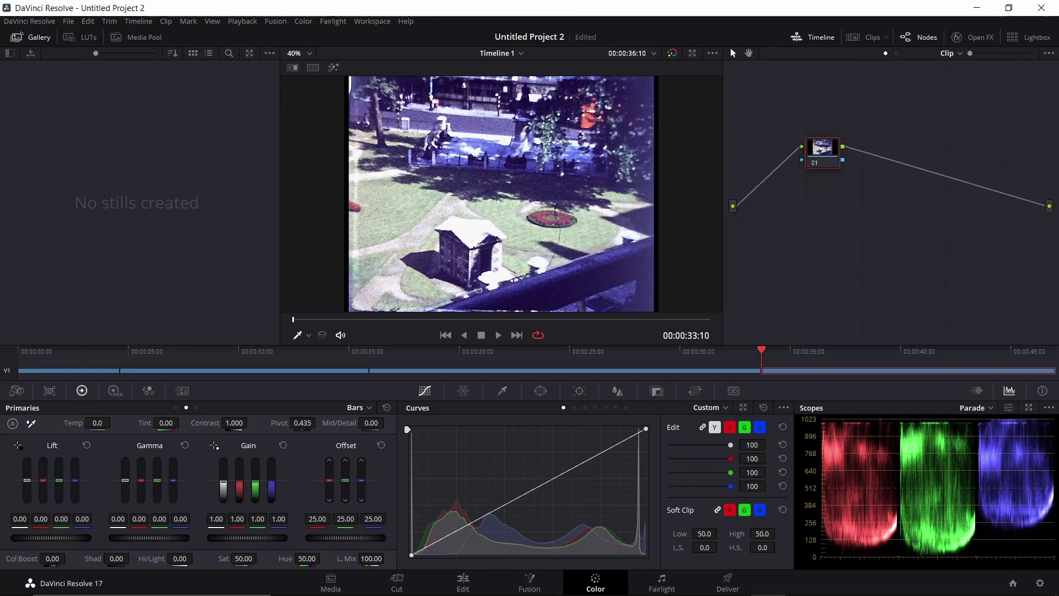
mouse_move(361, 480)
left_mouse_down()
mouse_move(361, 510)
mouse_move(329, 491)
mouse_move(354, 487)
left_mouse_up()
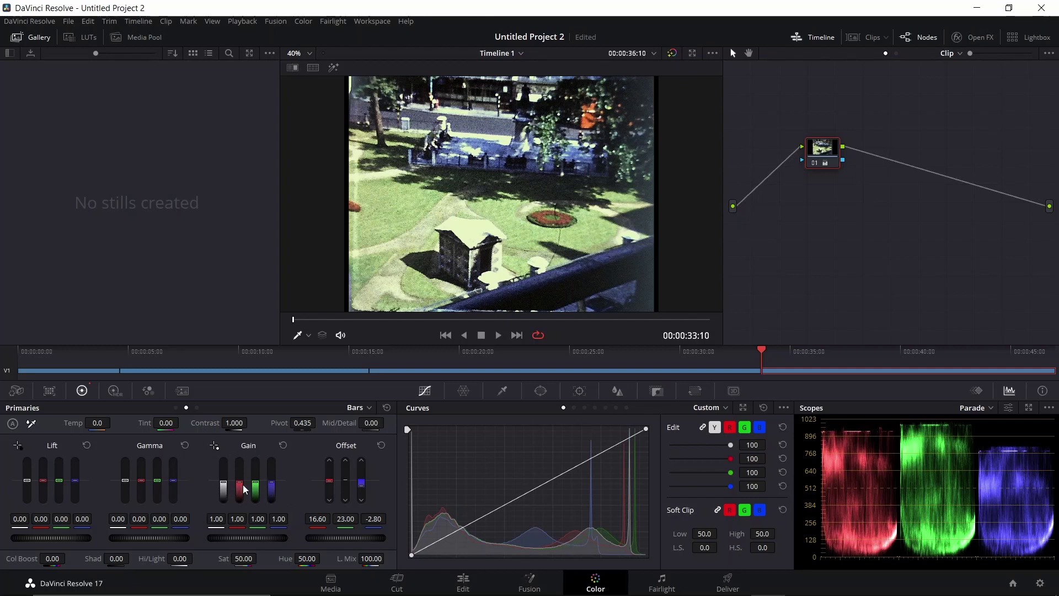
left_click_drag(256, 488, 274, 488)
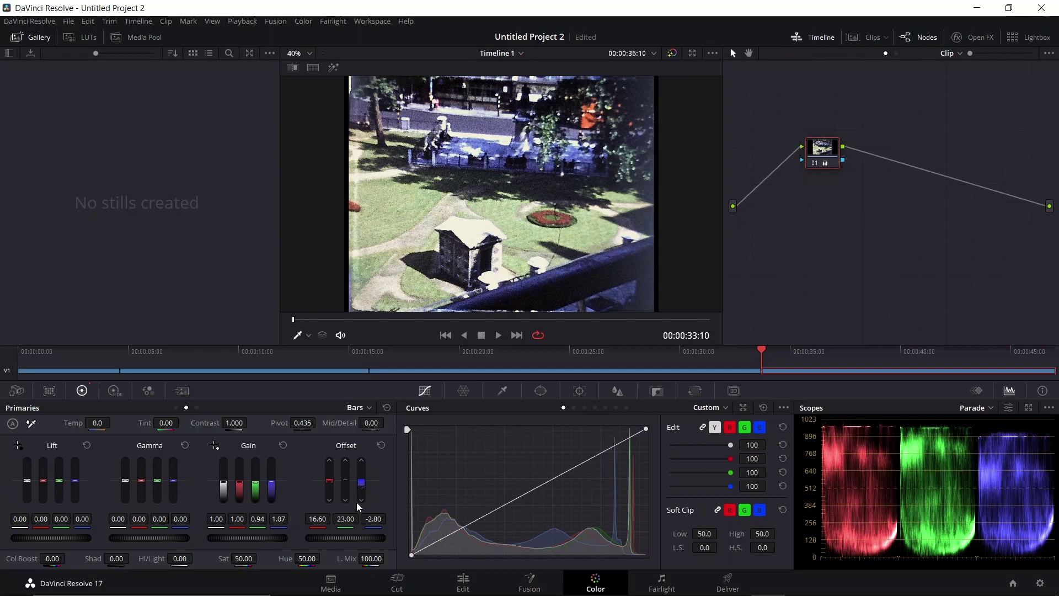
left_click_drag(364, 491, 364, 491)
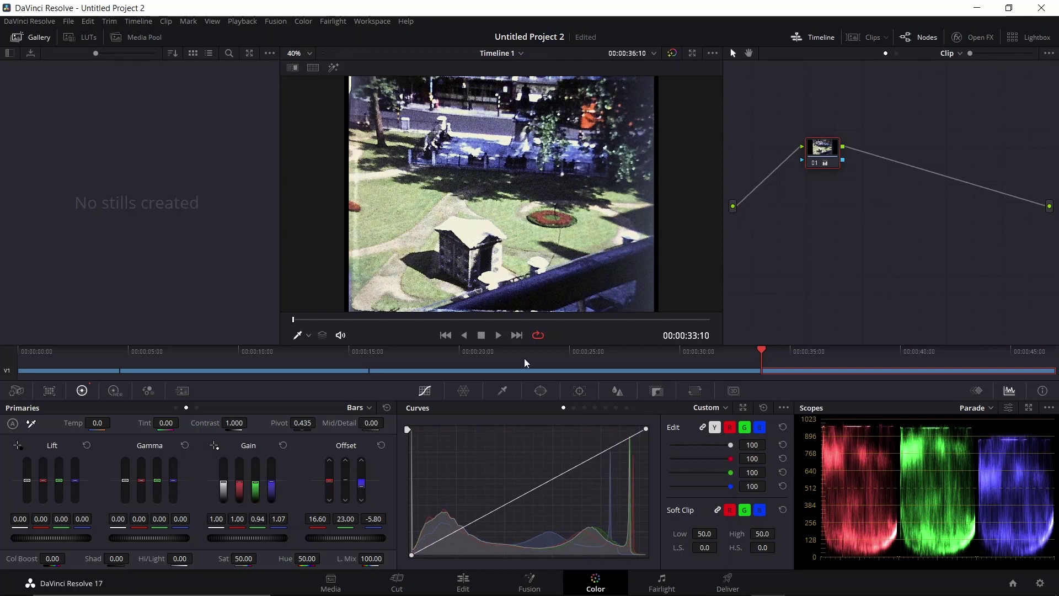
left_click(498, 334)
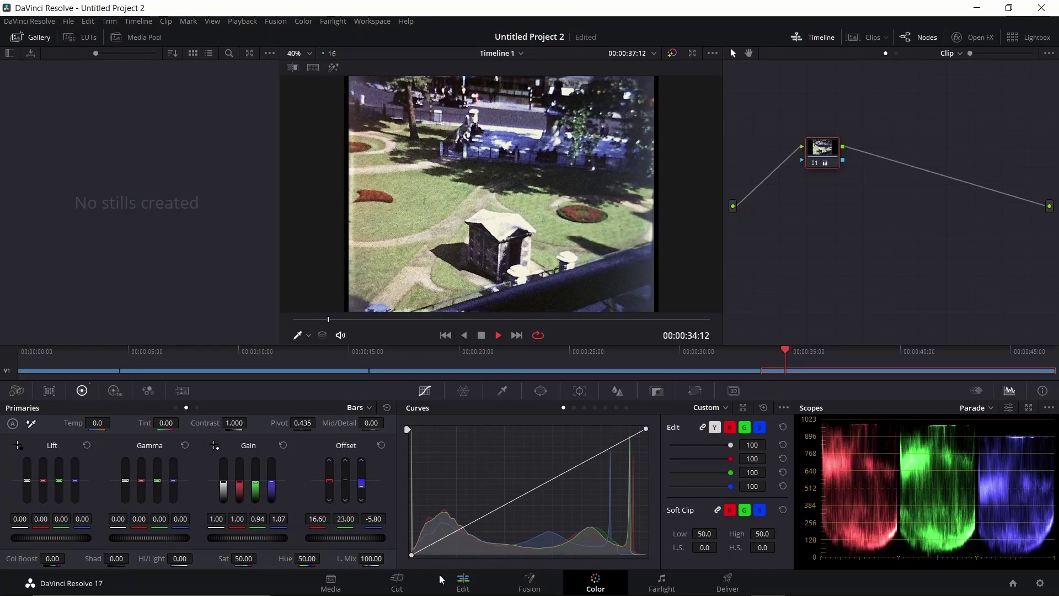
Return to the Edit page, adjust the Transform zoom of the fire-engine clip in the Inspector, and fit the timeline to view.
left_click(464, 580)
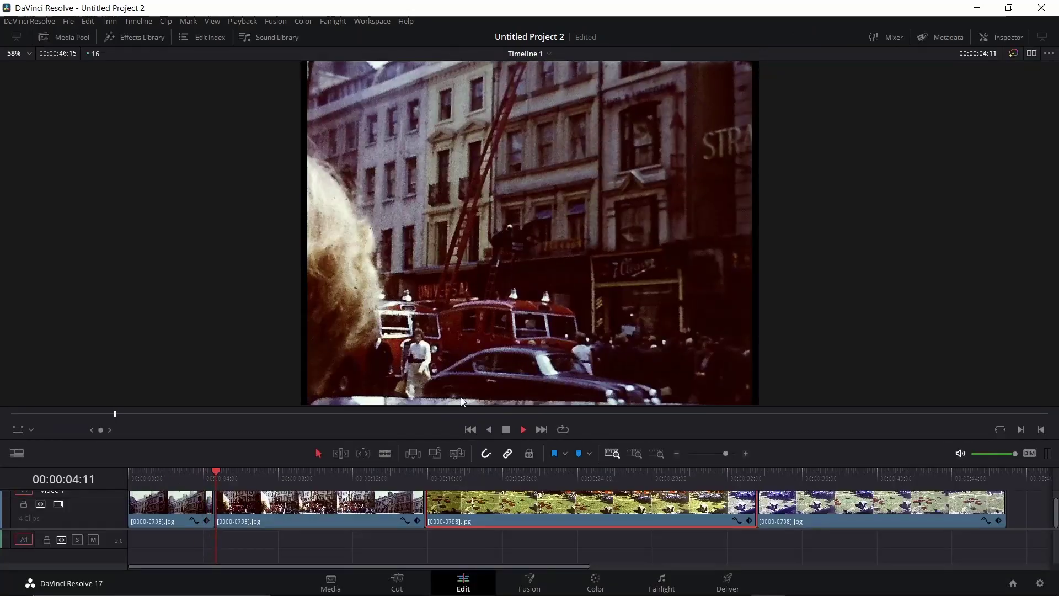
left_click(318, 488)
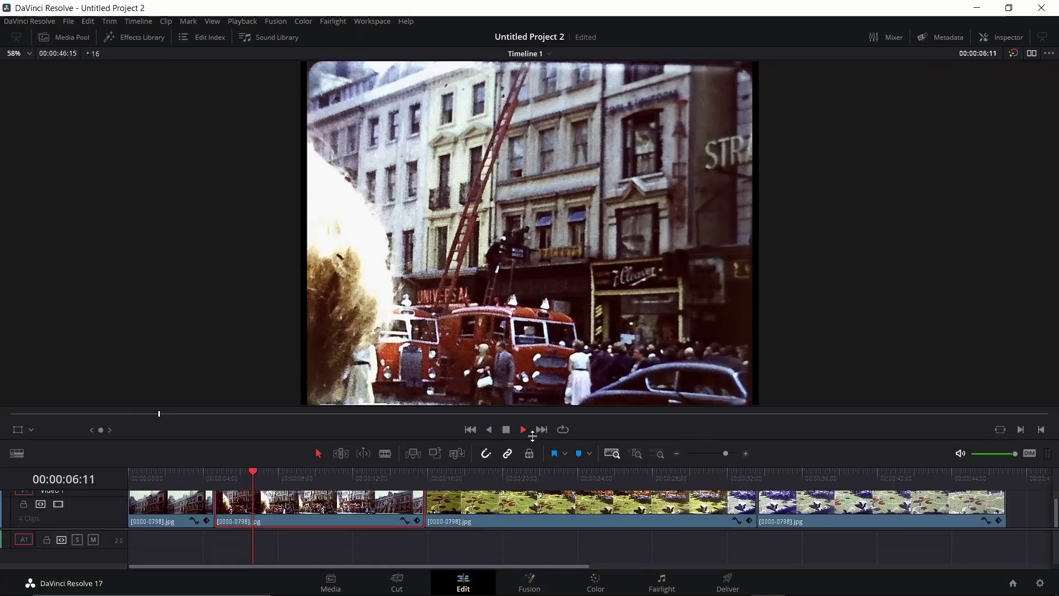
left_click(506, 429)
left_click(1009, 38)
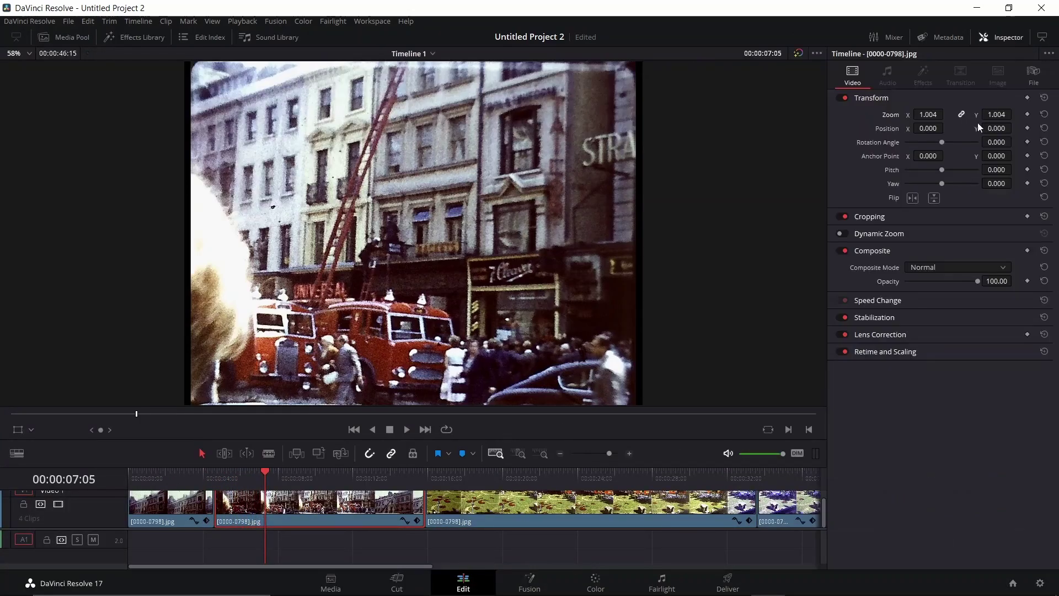
left_click_drag(927, 114, 939, 114)
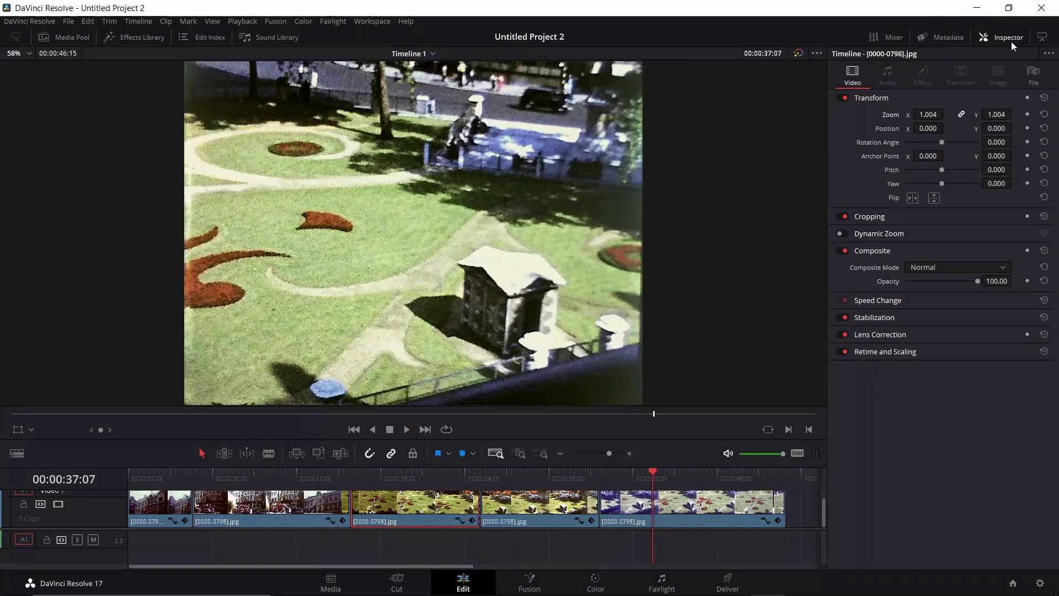
left_click(1009, 37)
key("shift+z")
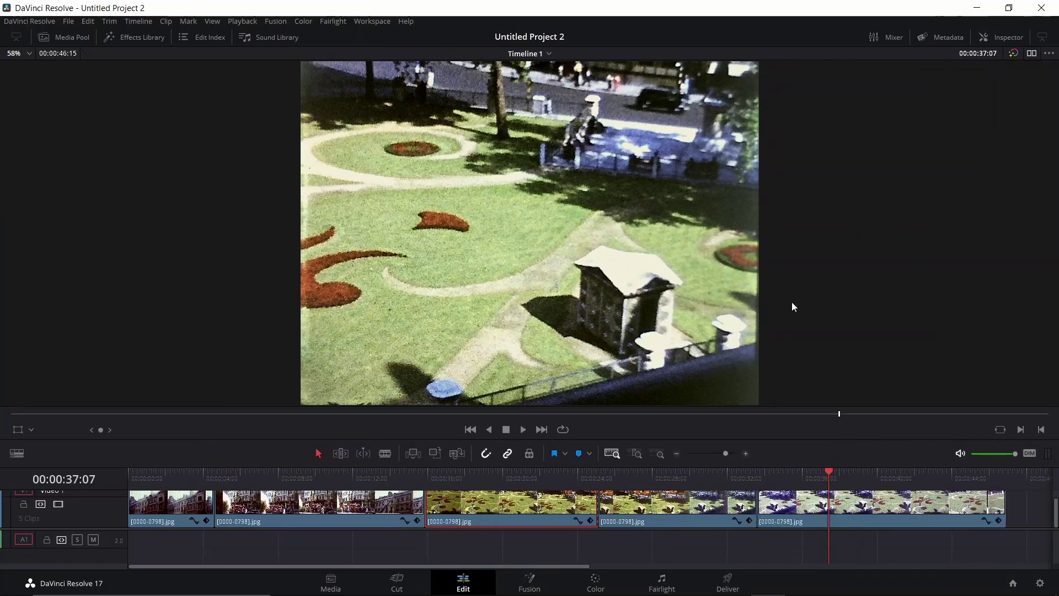
Open the Deliver page, name the output file test and set its location to the Desktop.
left_click(727, 584)
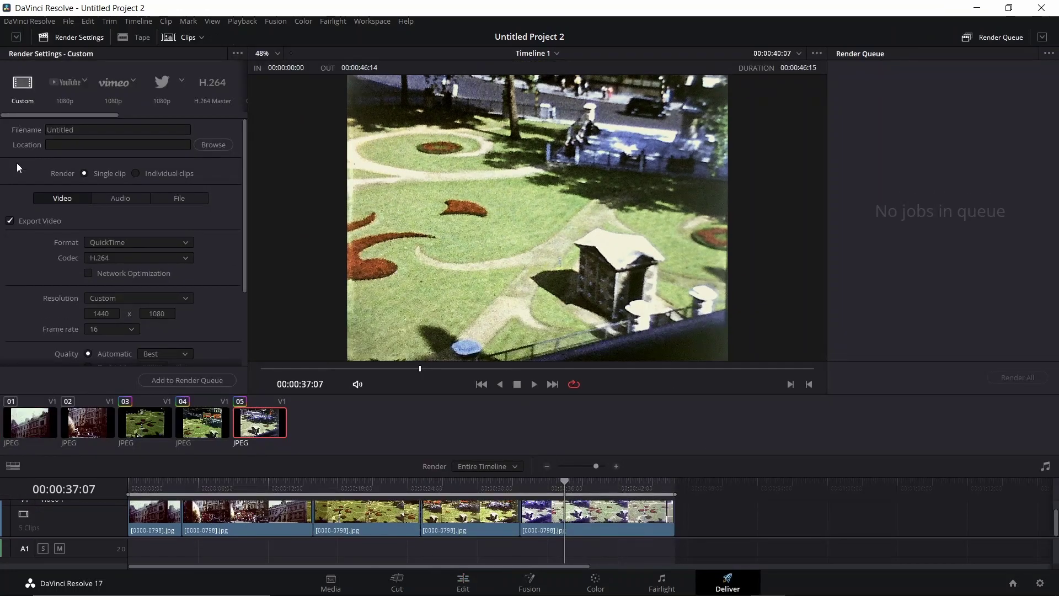
double_click(80, 129)
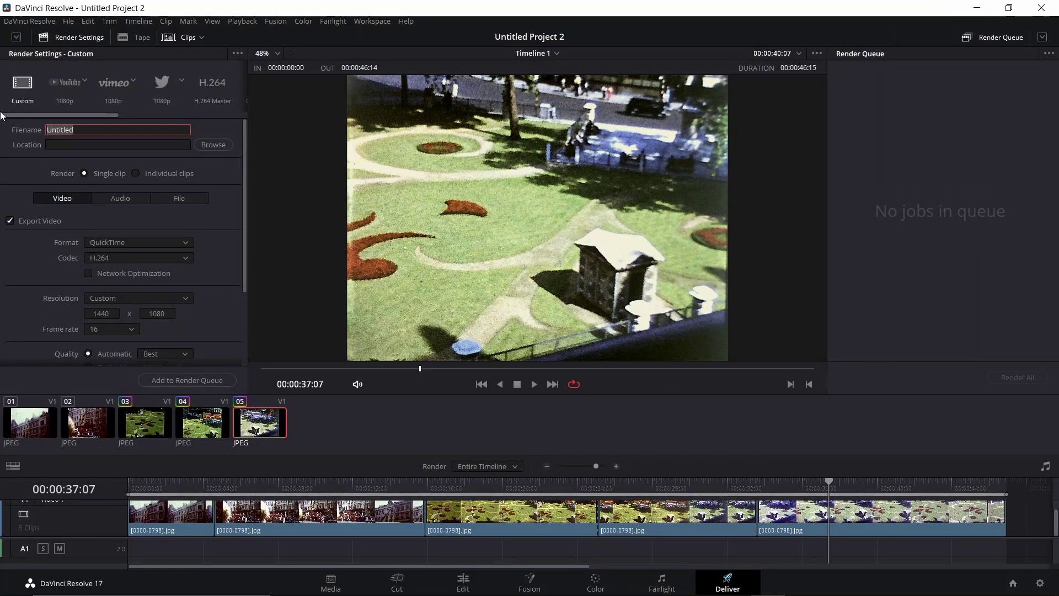
type("test")
left_click(213, 144)
left_click(55, 133)
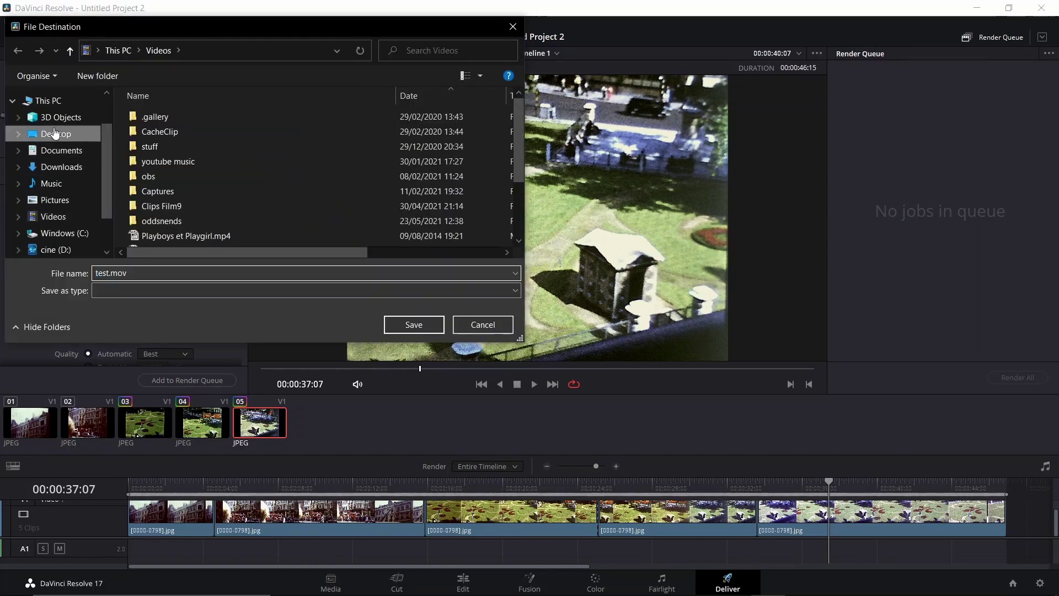
left_click(414, 327)
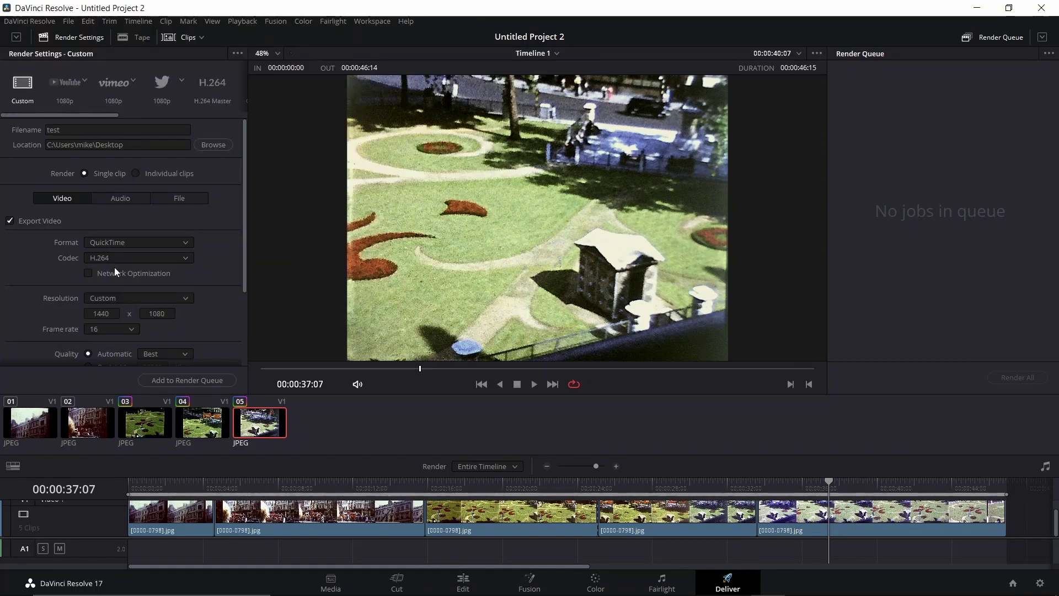
Enable Network Optimization for the QuickTime H.264 export and restrict the quality to 8000 Kb/s.
scroll(130, 250, "down", 1)
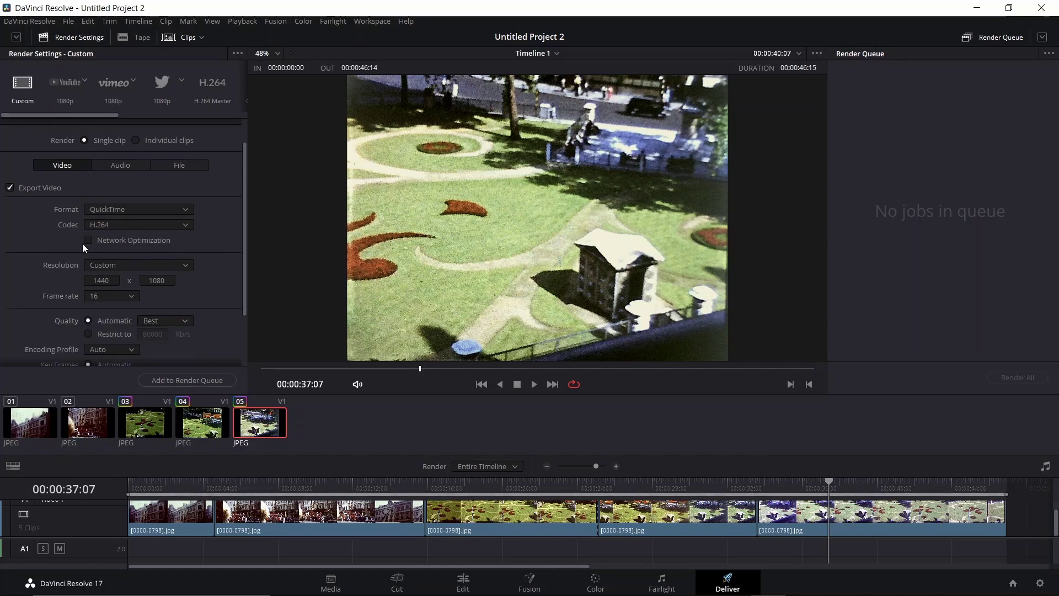
scroll(94, 257, "down", 1)
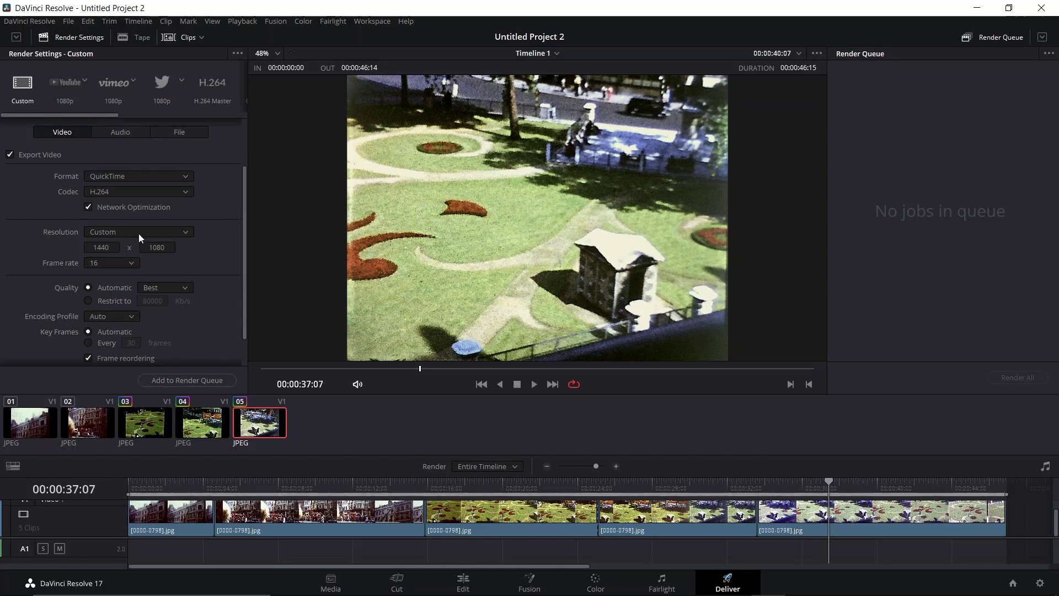
scroll(138, 234, "down", 1)
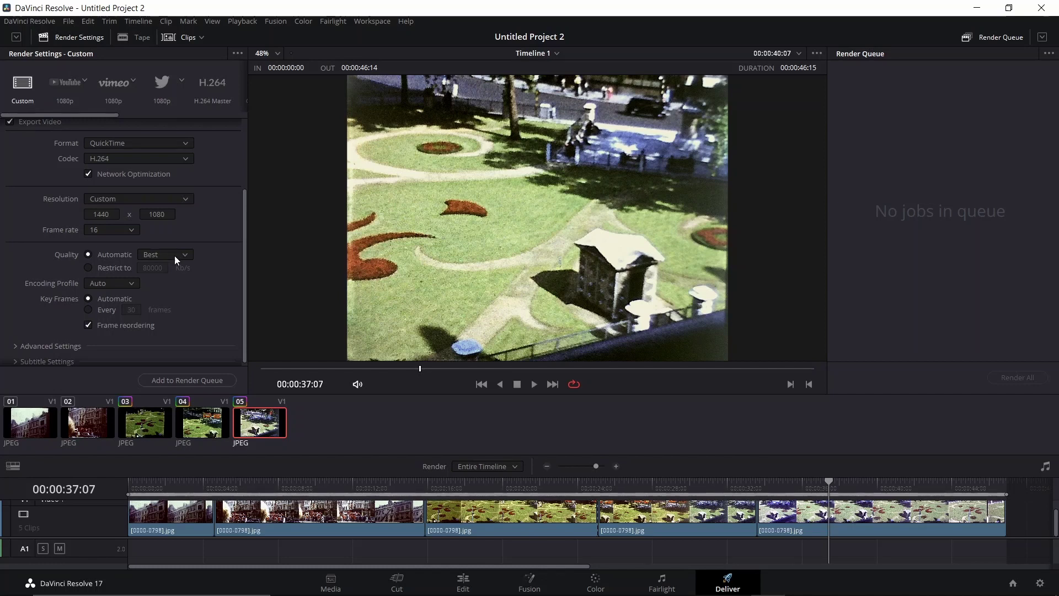
left_click(107, 267)
left_click(152, 268)
key("BackSpace")
key("BackSpace")
key("BackSpace")
key("BackSpace")
key("BackSpace")
type("8000")
scroll(180, 355, "down", 1)
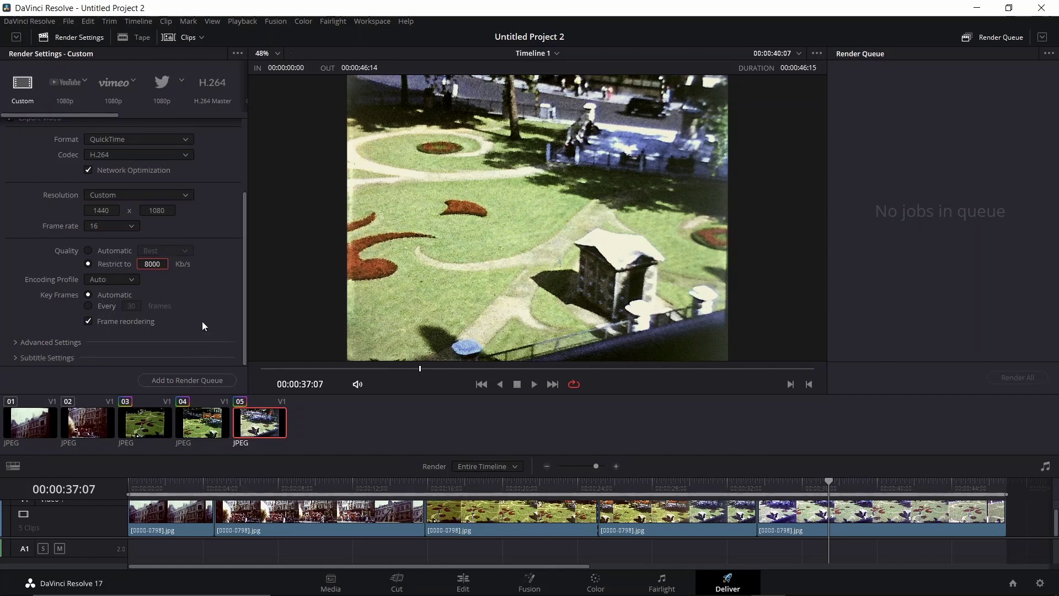
Add the timeline to the render queue, render it, and close the player showing test.mov.
left_click(185, 380)
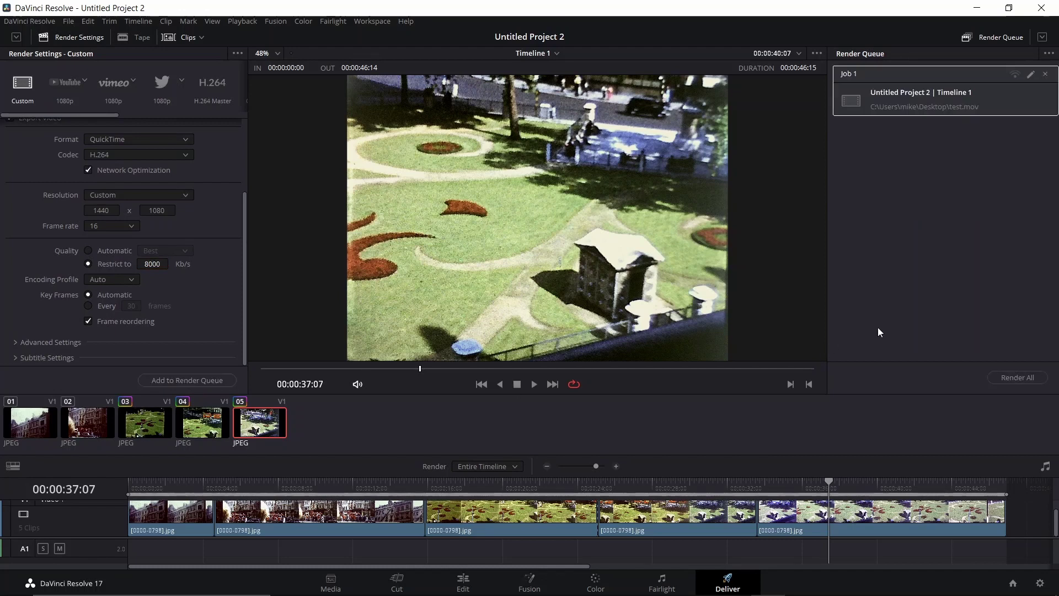
left_click(1017, 378)
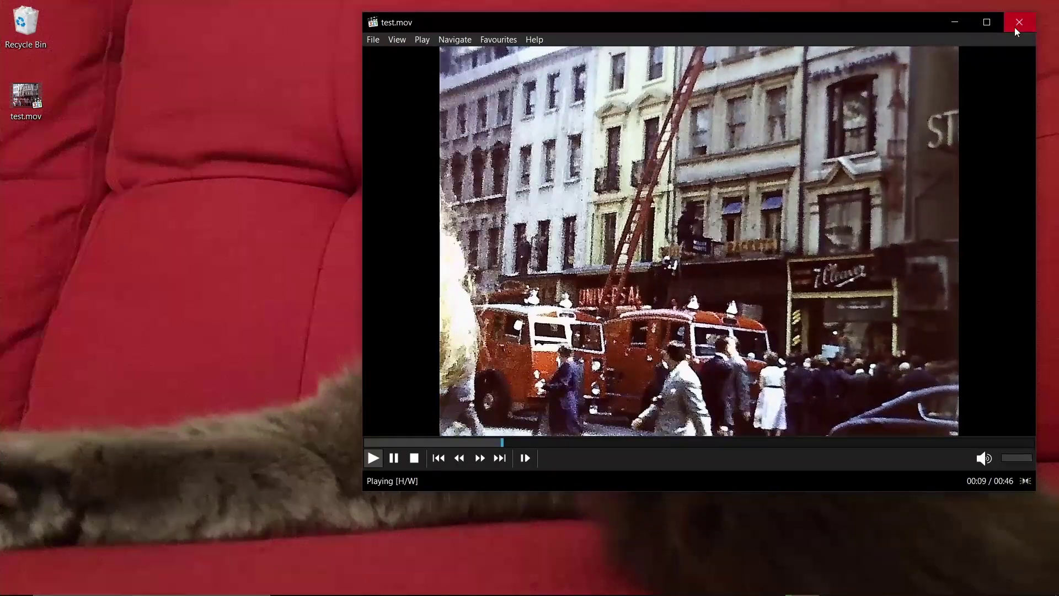
left_click(1018, 23)
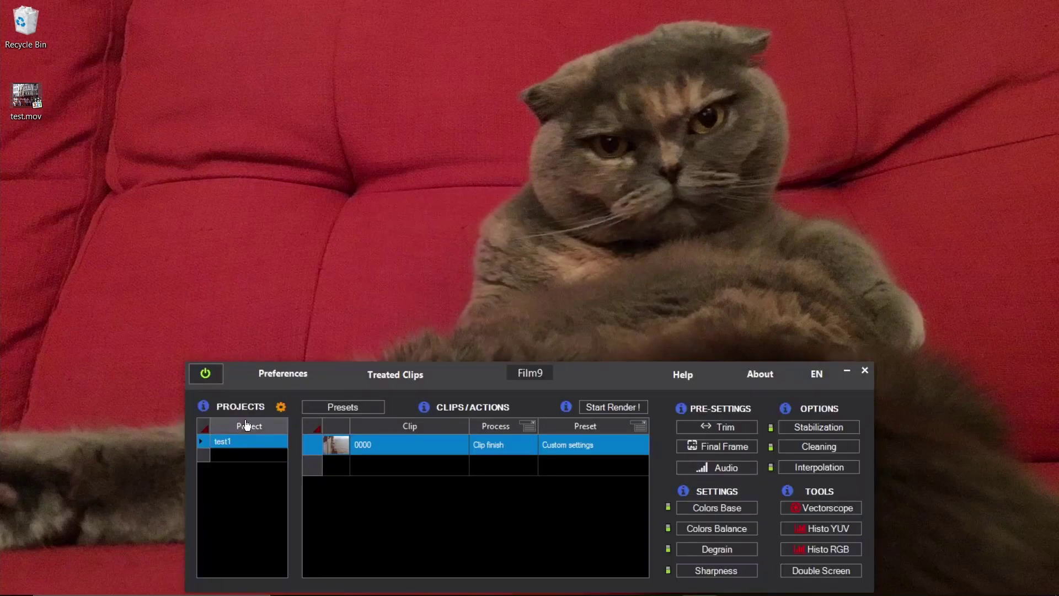
In Film9, edit the test1 project, rename it fire and set the H264 bitrate to 10 Mb/s.
left_click(281, 406)
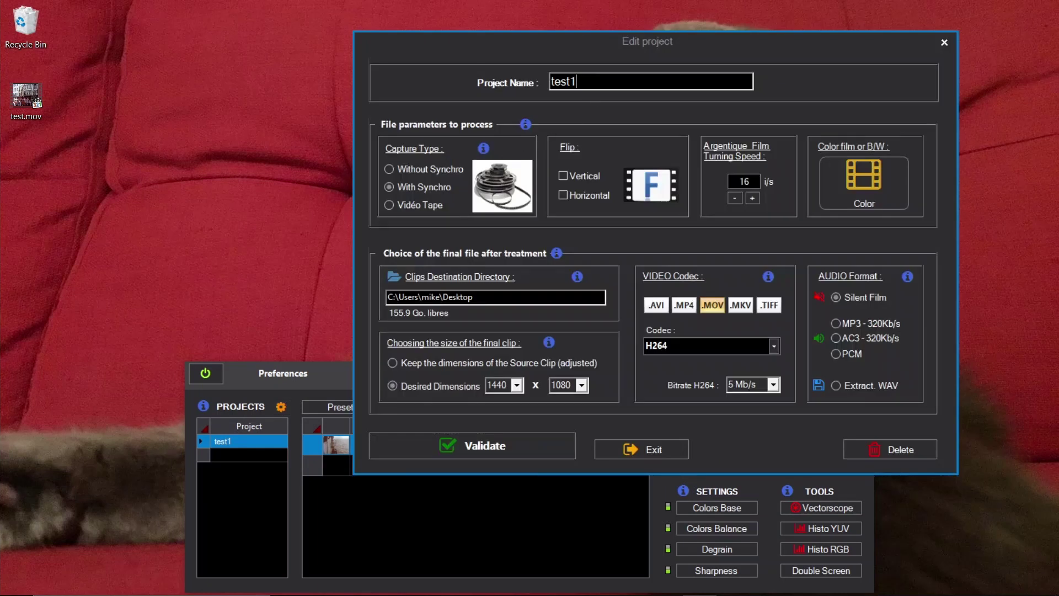
key("BackSpace")
type("fire")
left_click(772, 385)
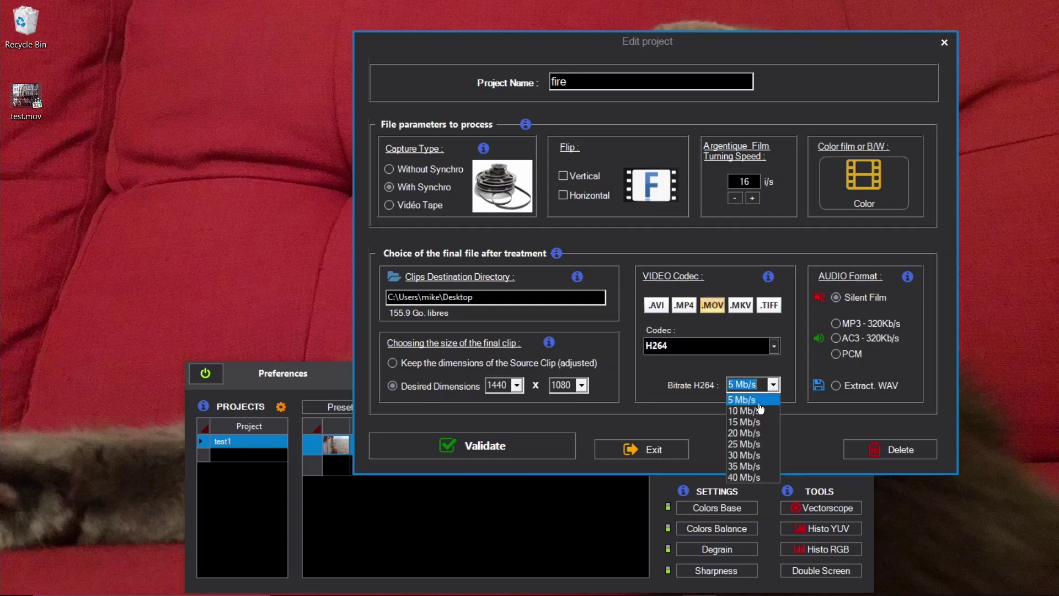
left_click(756, 415)
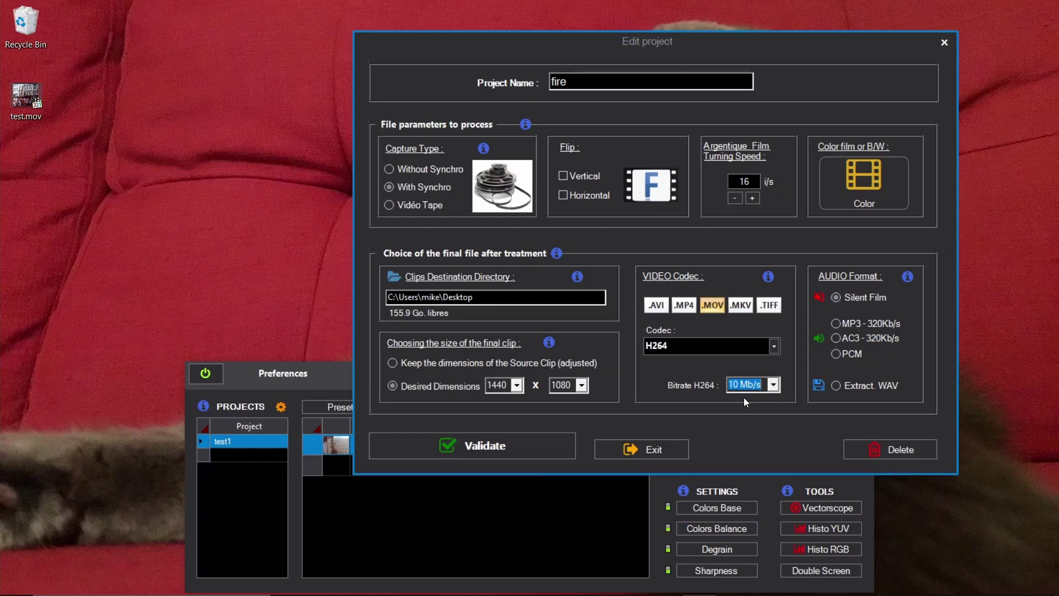
left_click(773, 386)
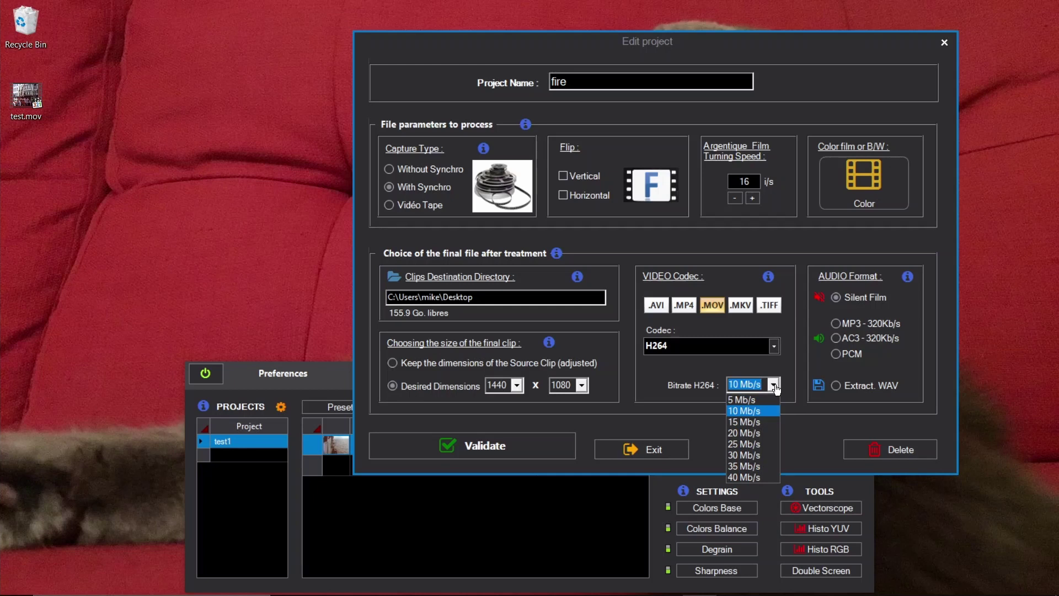
left_click(774, 385)
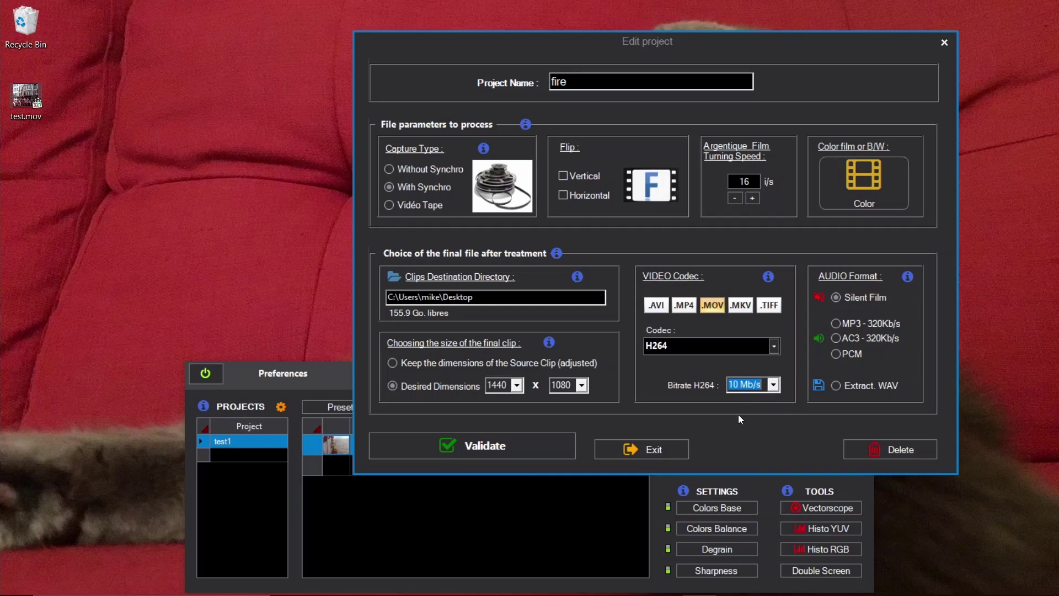
Save the edited project settings and delete the existing clip 0000 from the fire project.
left_click(485, 445)
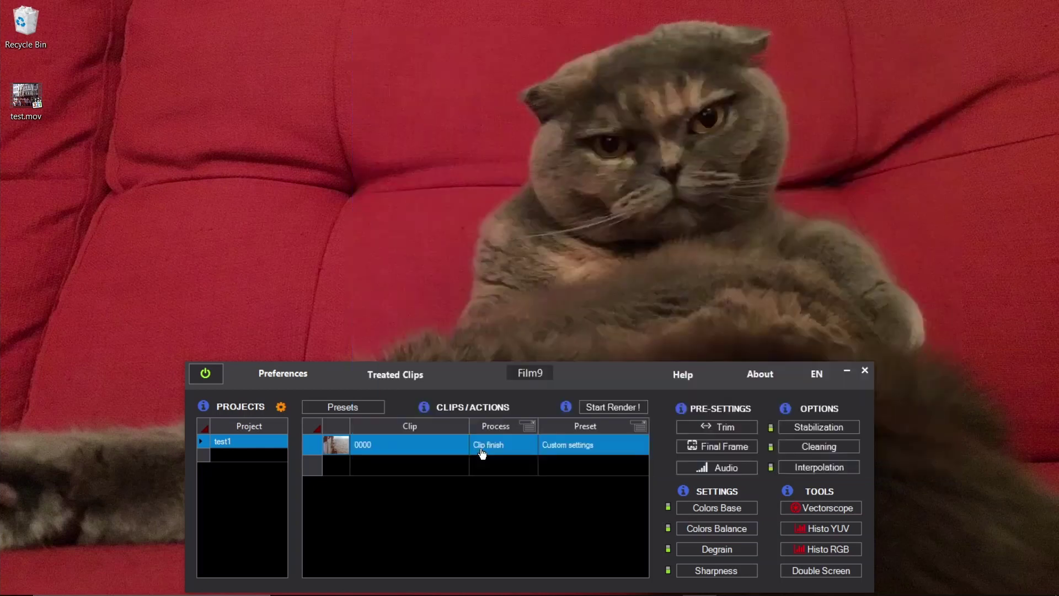
right_click(439, 454)
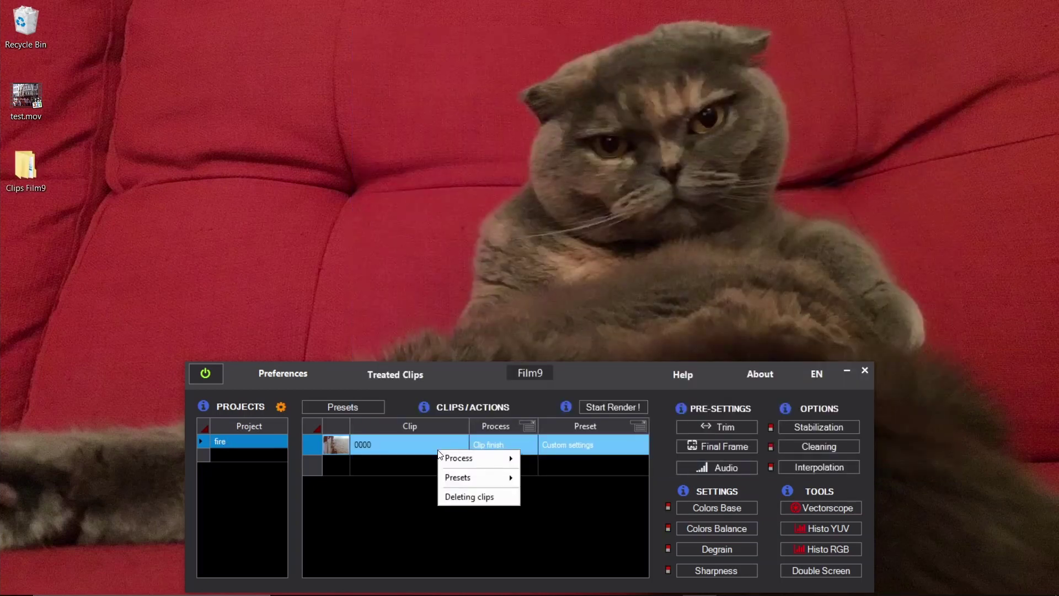
left_click(468, 498)
left_click(510, 327)
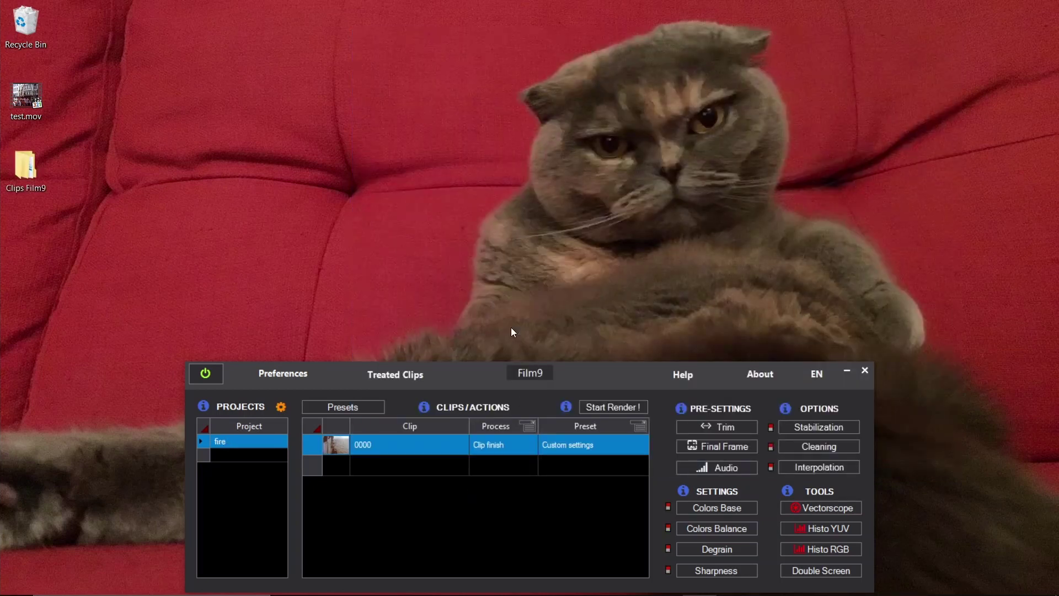
Add test.mov from the Desktop as a clip in the fire project.
double_click(412, 452)
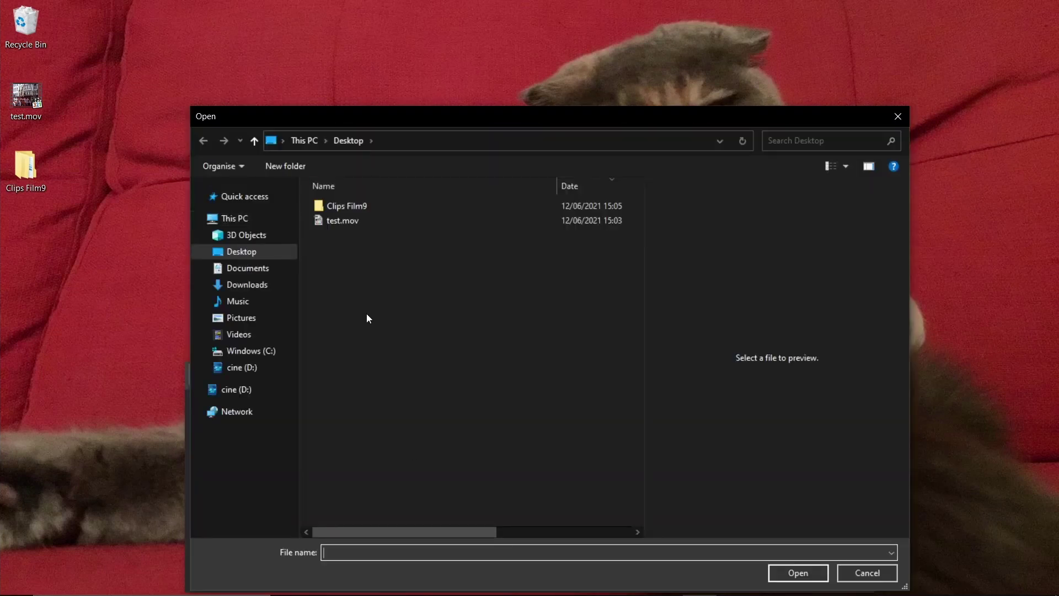
left_click(342, 220)
left_click(799, 573)
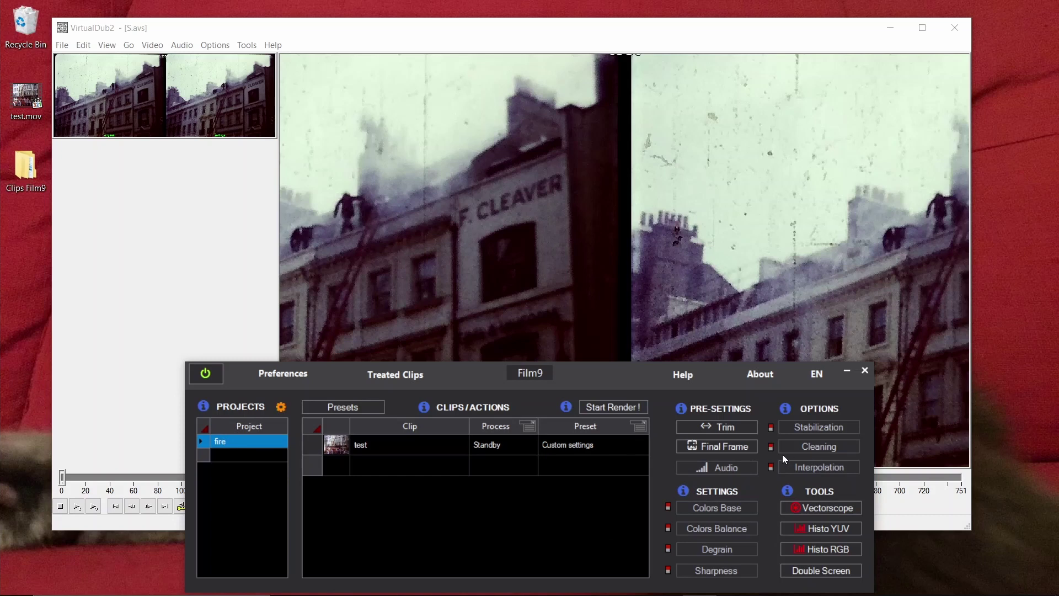
Enable cleaning for the test clip with Remove Dirts set to Single Action.
left_click(784, 447)
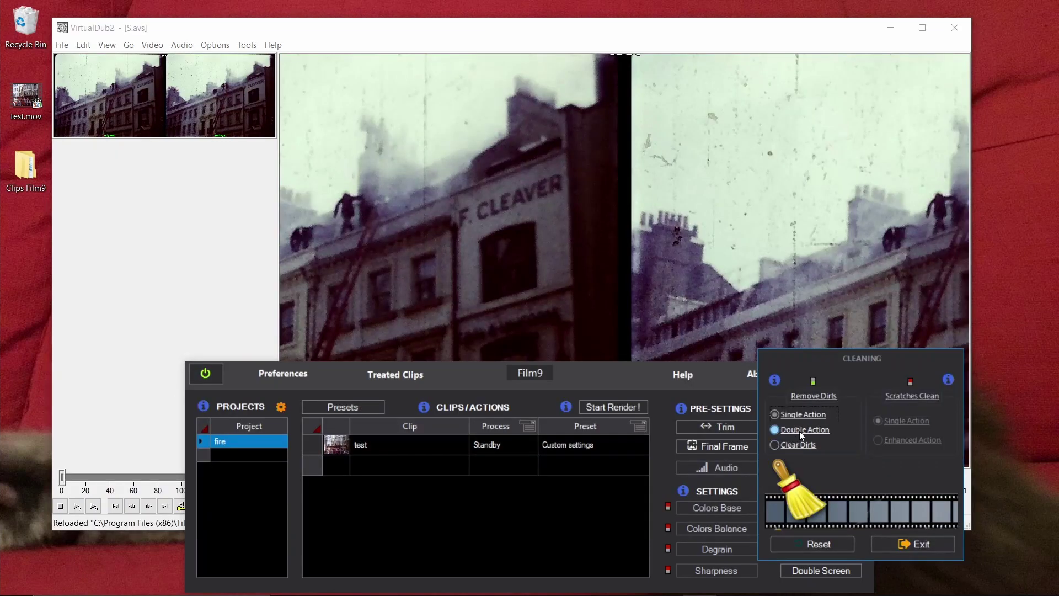
left_click(801, 414)
left_click(905, 545)
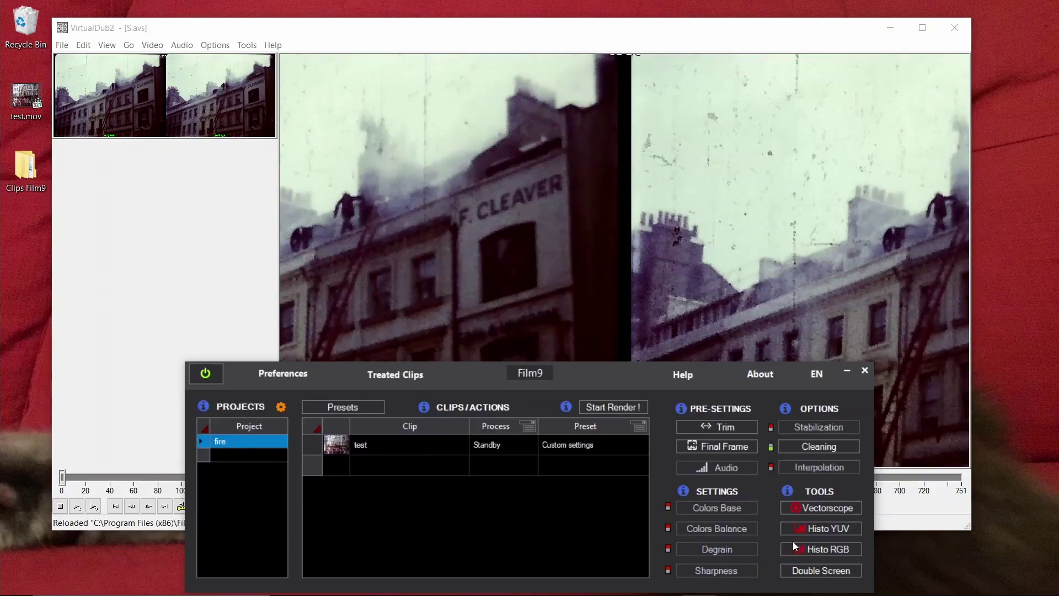
Enable Degrain for the test clip at strength 100 with Single Action.
left_click(666, 547)
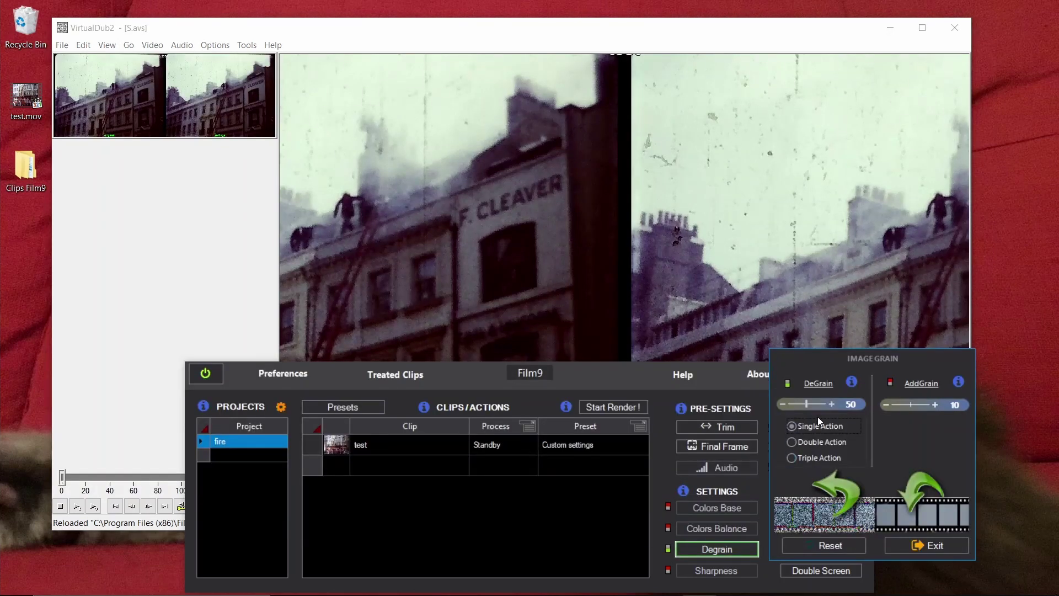
left_click_drag(810, 403, 825, 406)
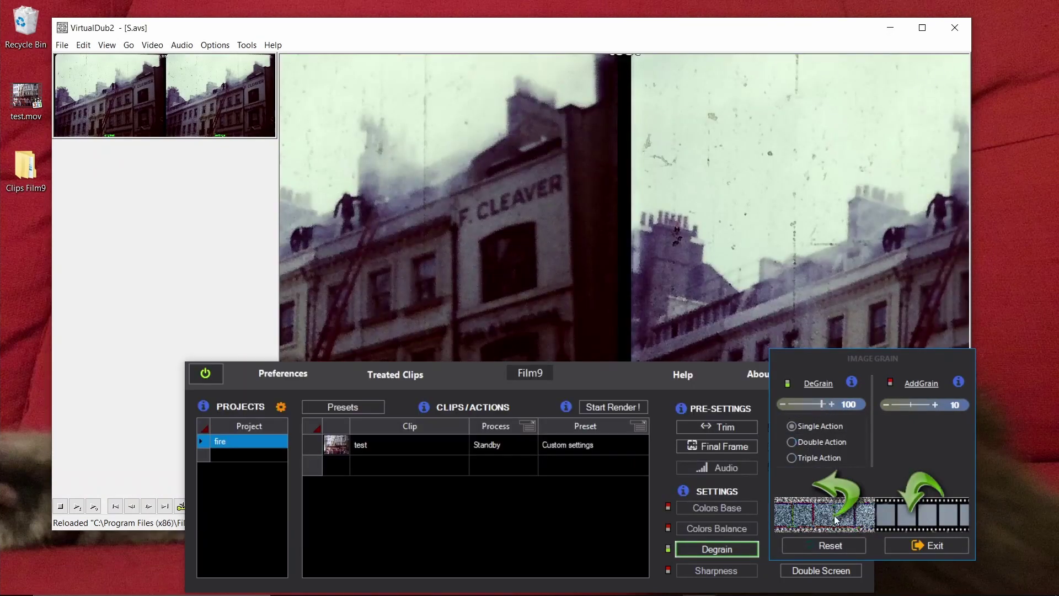
left_click(902, 546)
Mark the test clip for processing, render it, and close Film9.
left_click(428, 392)
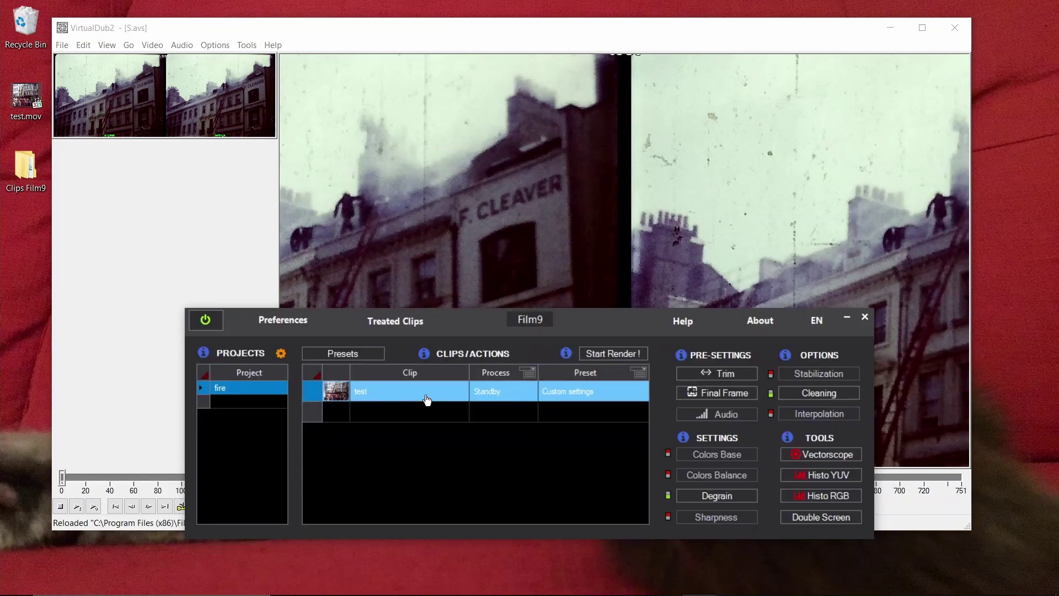
right_click(428, 393)
mouse_move(486, 405)
left_click(577, 411)
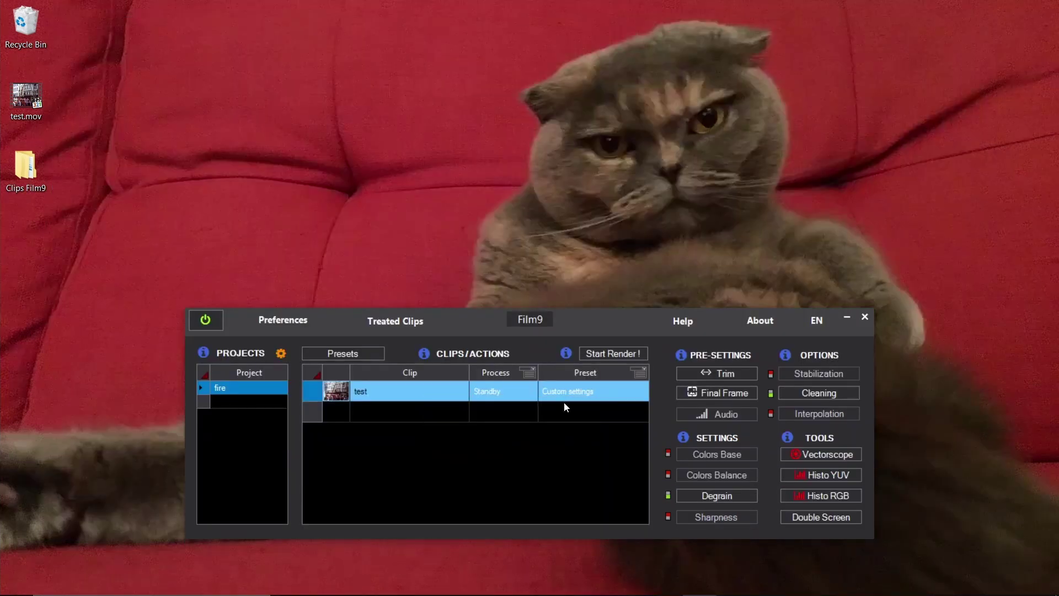
left_click(609, 355)
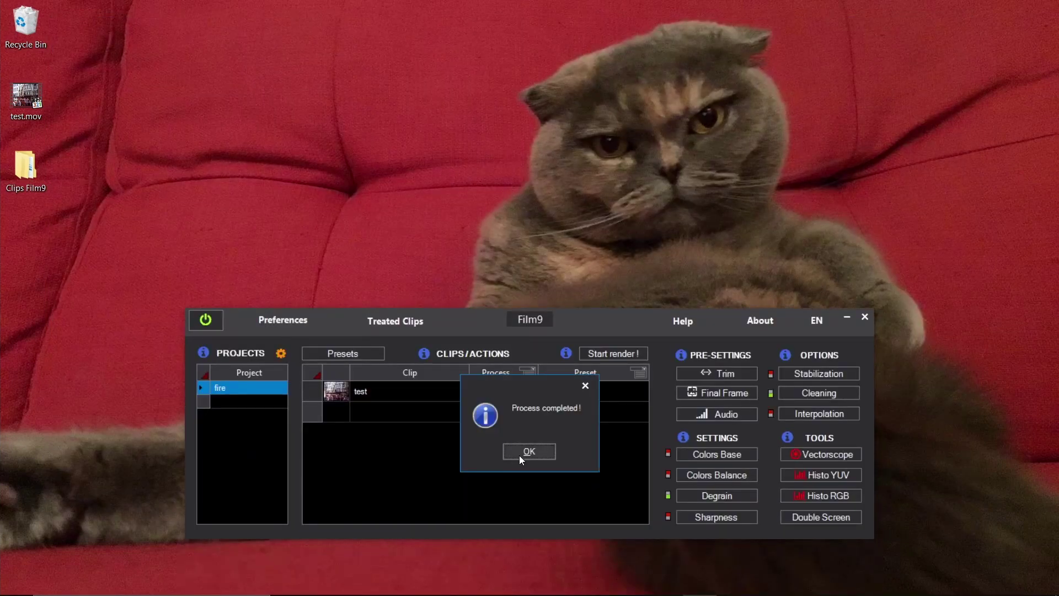
left_click(529, 451)
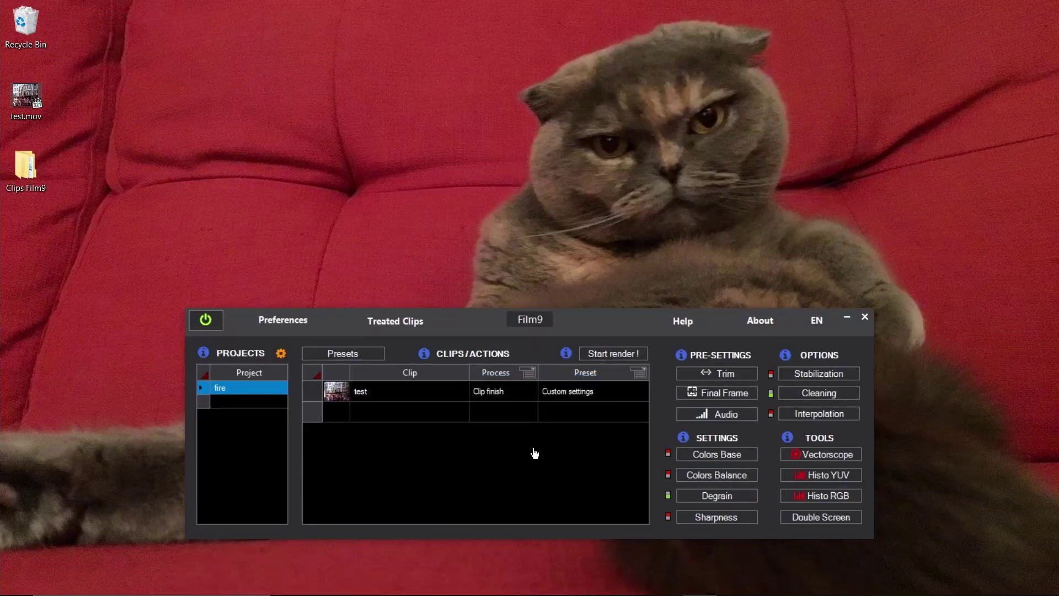
left_click(864, 318)
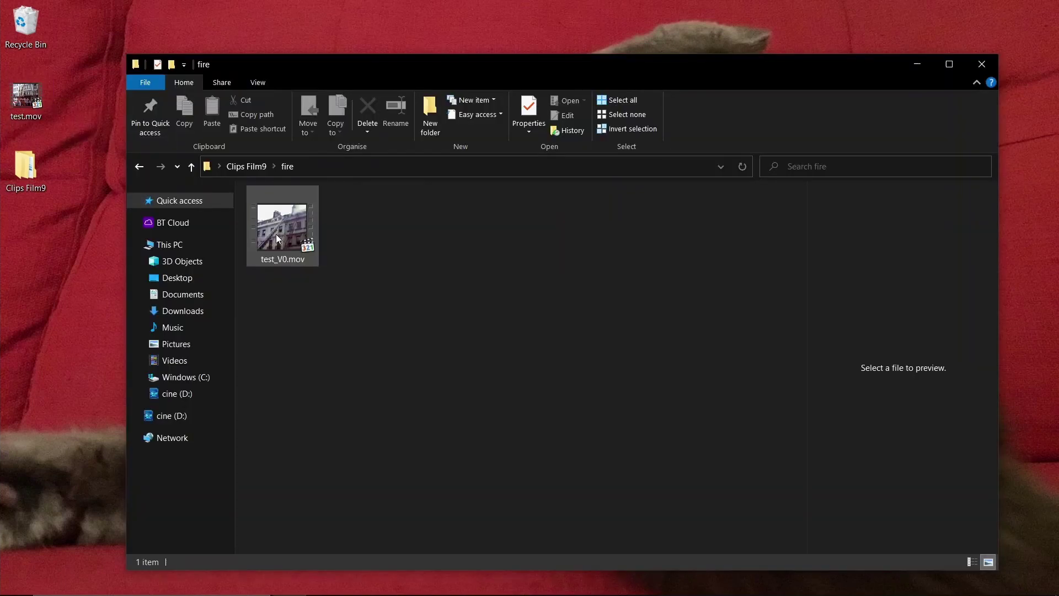
Play test_V0.mov from the fire folder beside the original test.mov in VLC to compare them, and close the original's player.
right_click(277, 236)
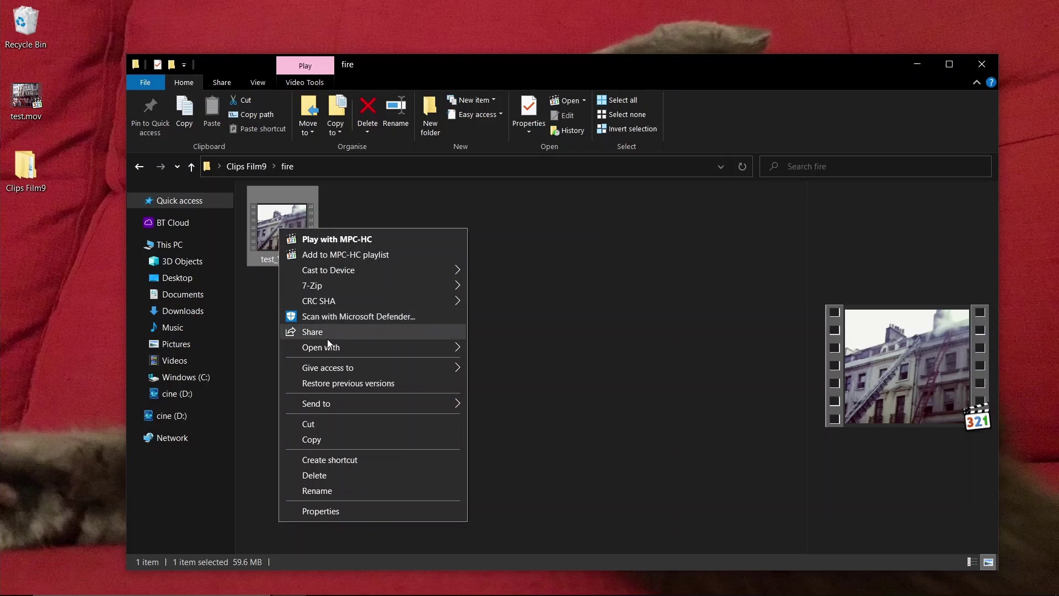
mouse_move(331, 349)
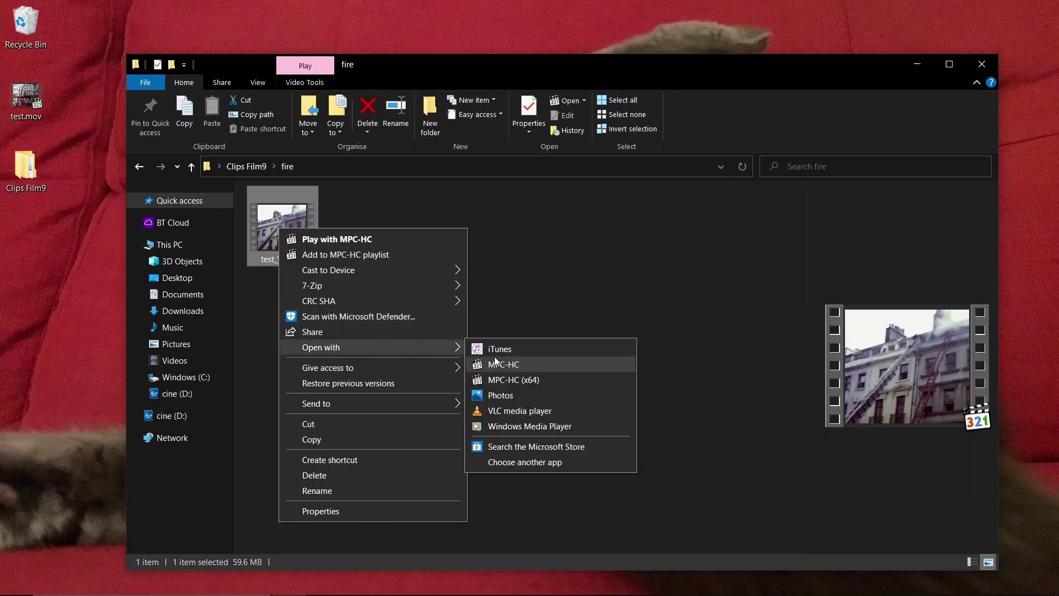
left_click(510, 411)
right_click(19, 100)
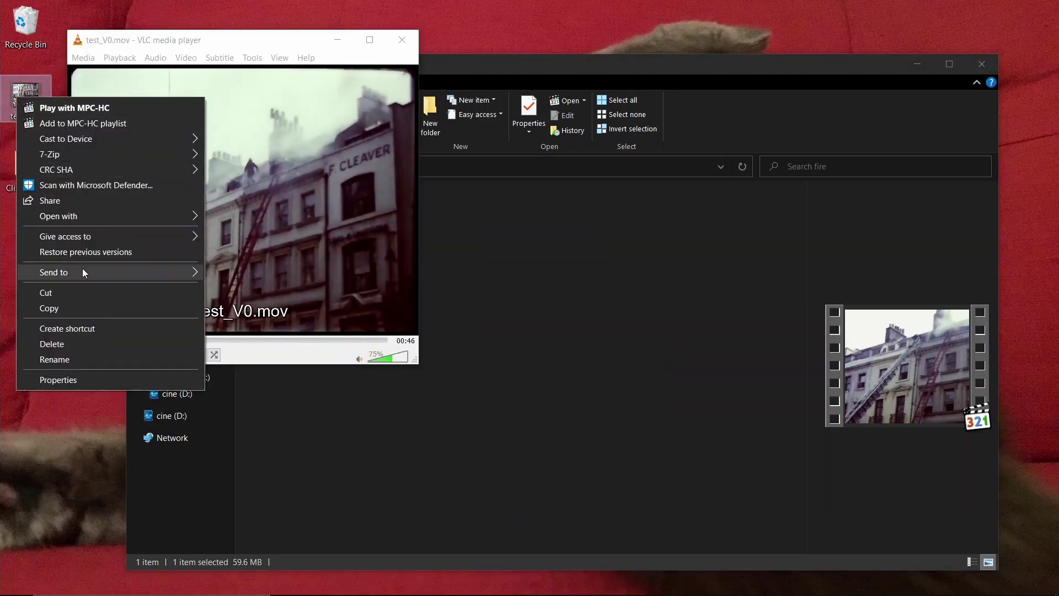
mouse_move(91, 216)
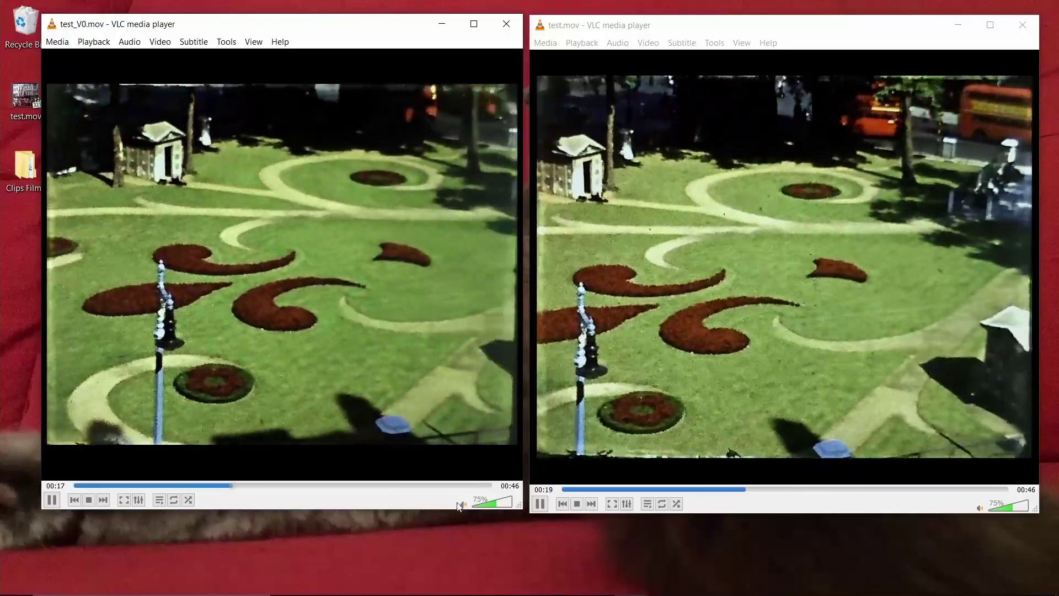
left_click(429, 546)
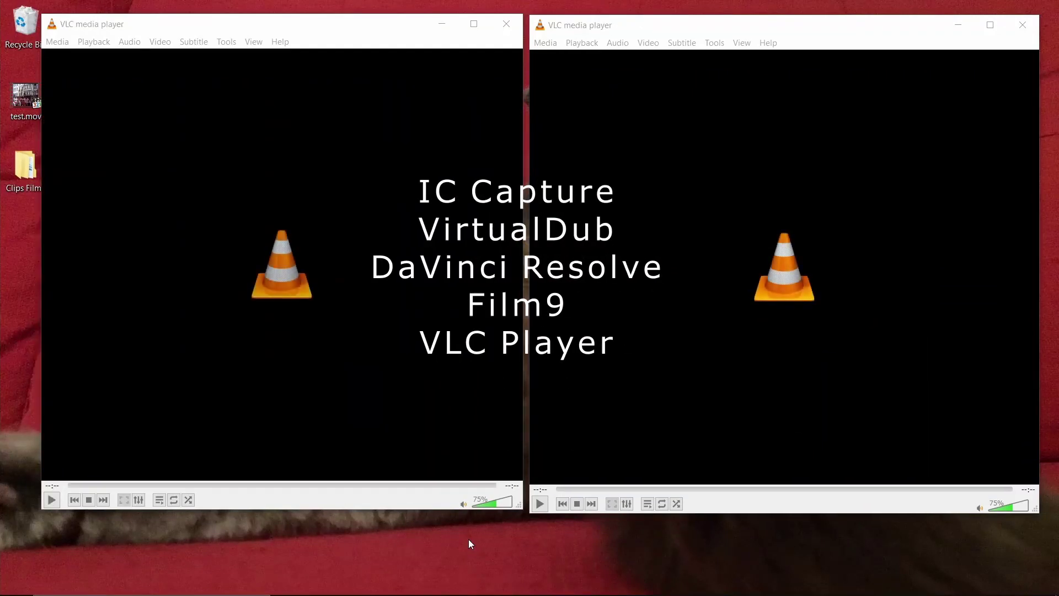
left_click(1022, 25)
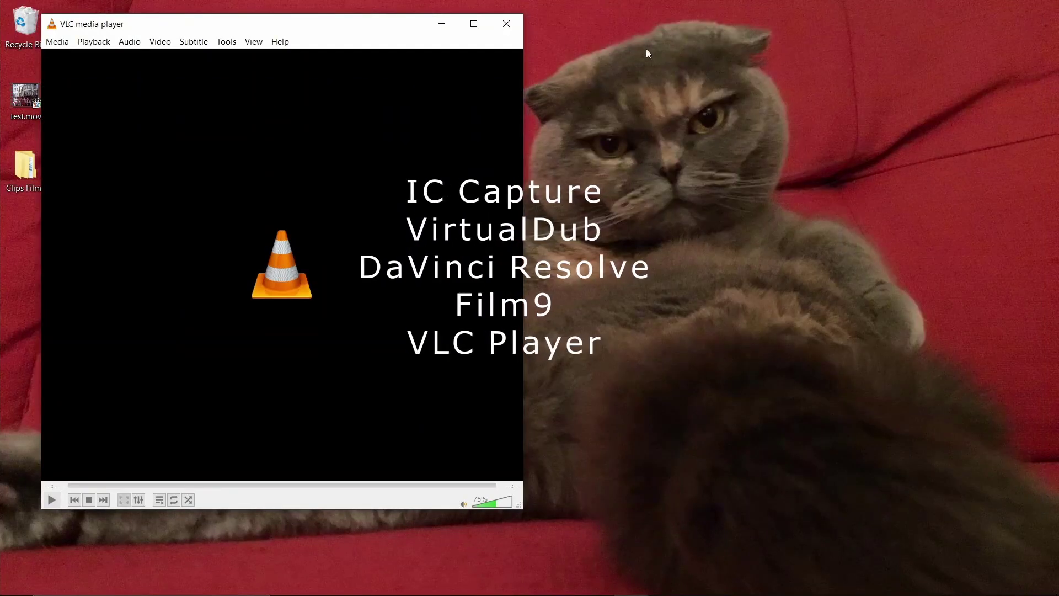